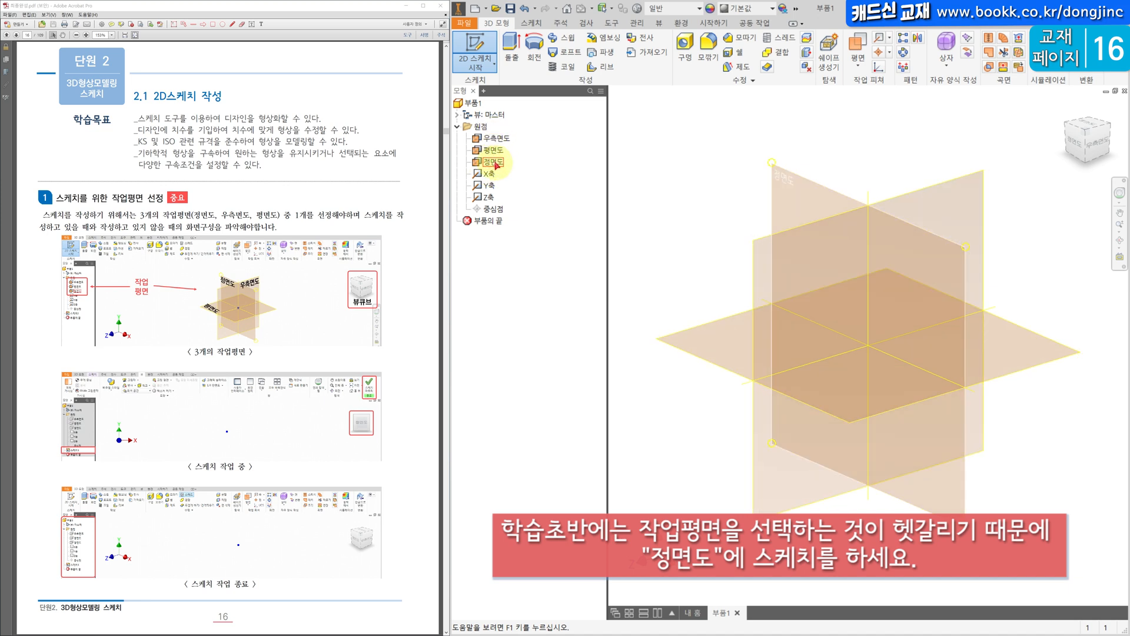
Create an empty sketch on the front plane (정면도) and finish it.
click(494, 162)
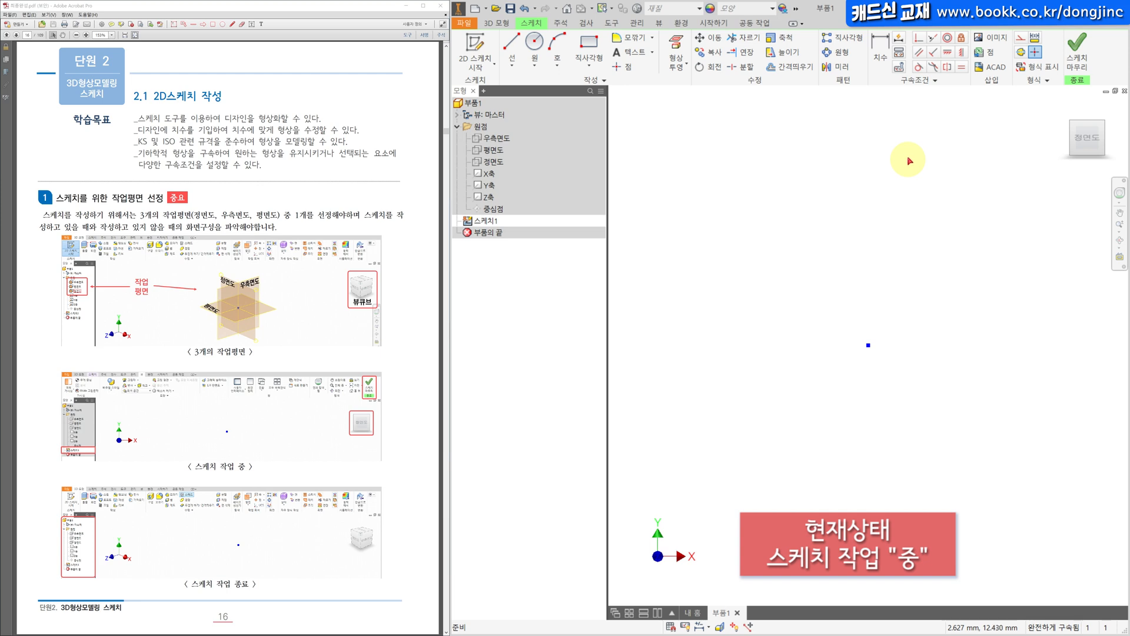
click(1077, 52)
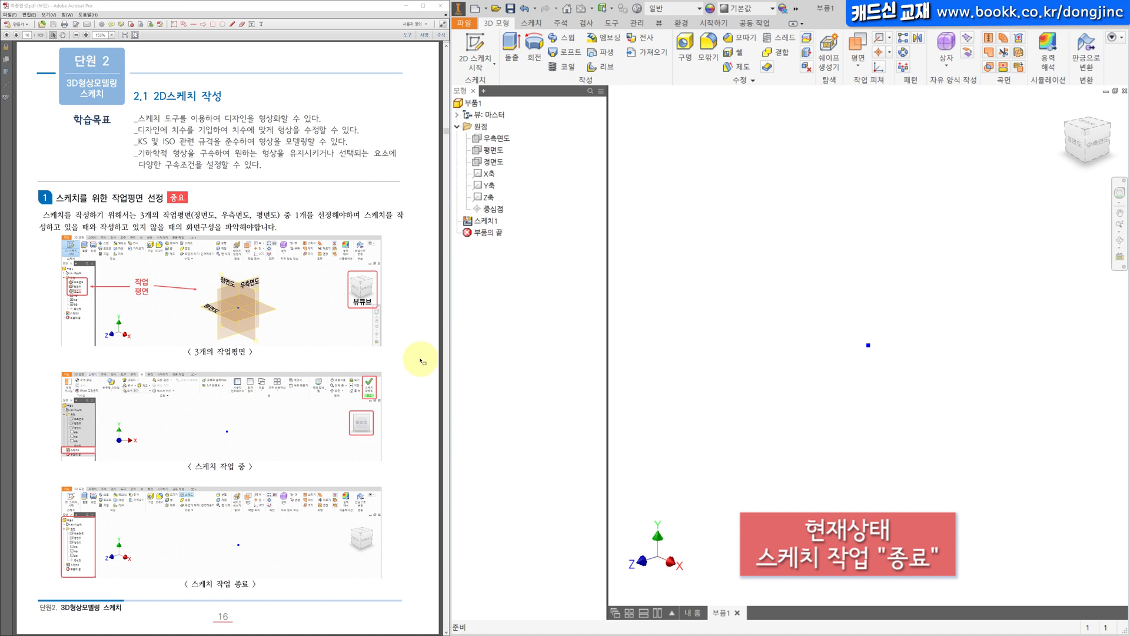
Switch to Adobe Acrobat and mark the 스케치 작업 중 figure on page 16 with freehand pen strokes around its finish icon, model tree and caption.
click(232, 24)
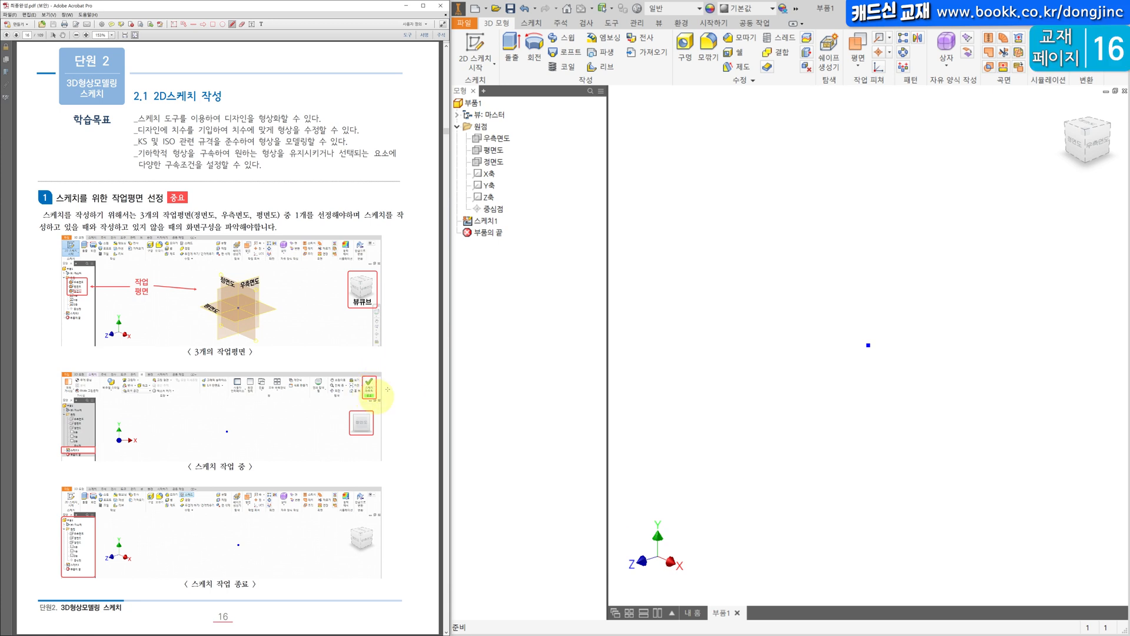
mouse_move(388, 375)
mouse_down()
mouse_move(407, 518)
mouse_move(374, 574)
mouse_up()
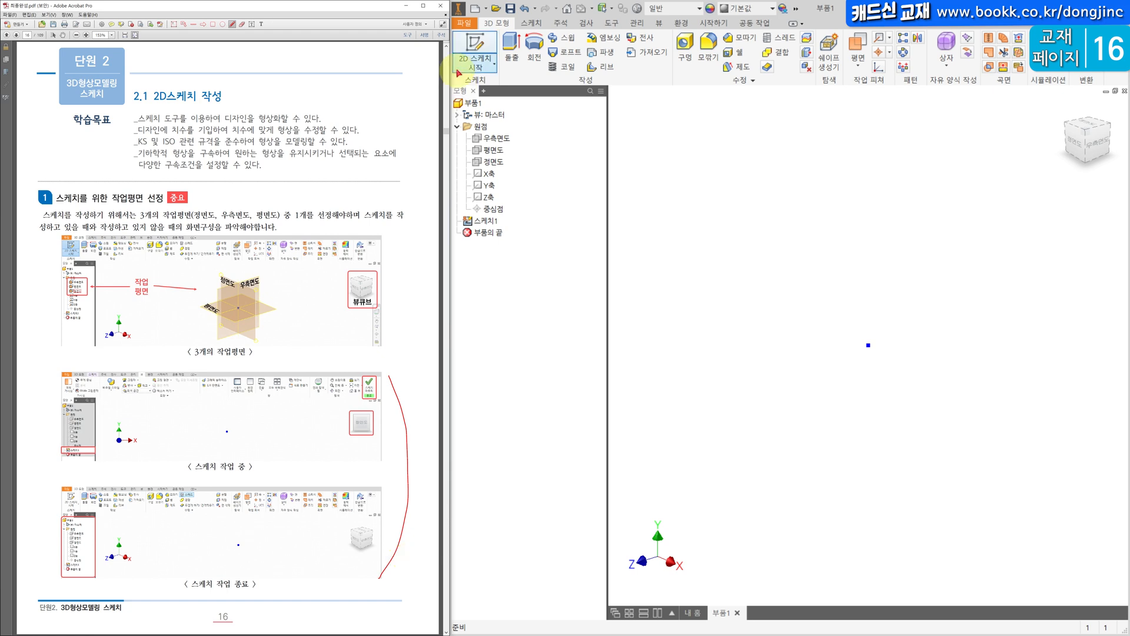
mouse_move(375, 372)
mouse_down()
mouse_move(352, 377)
mouse_move(366, 405)
mouse_move(377, 367)
mouse_up()
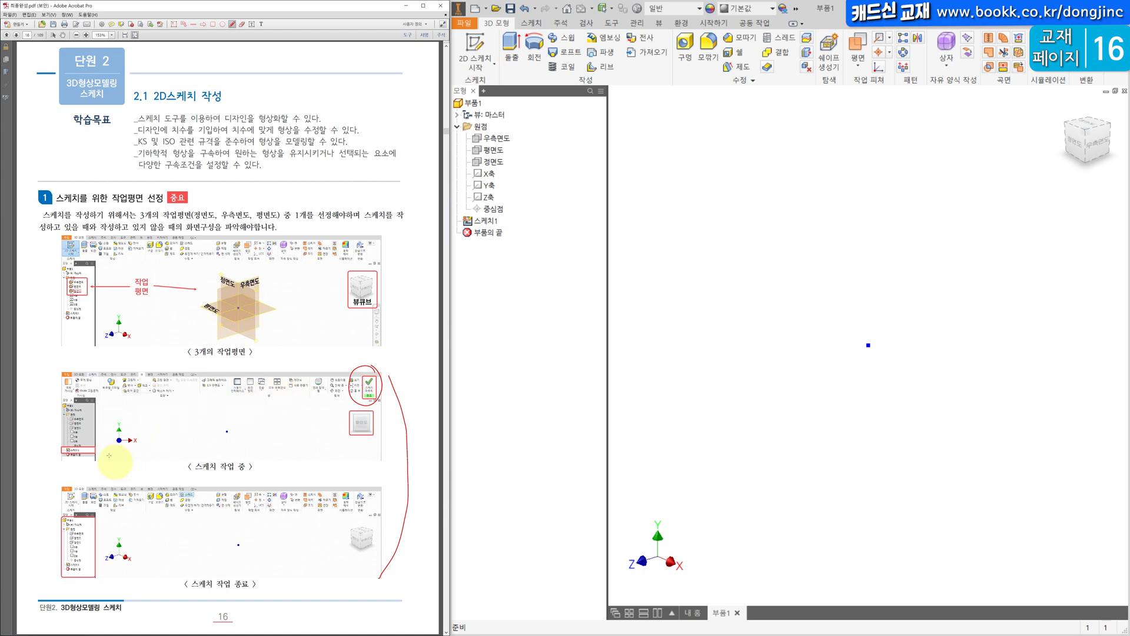
drag(84, 449, 84, 443)
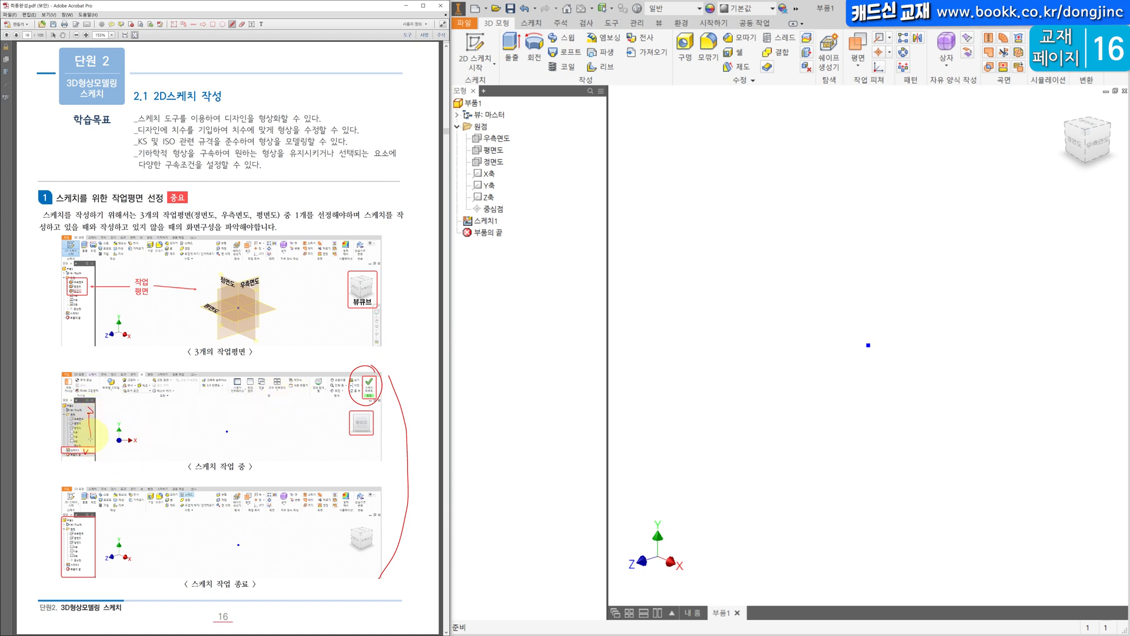
drag(198, 469, 253, 469)
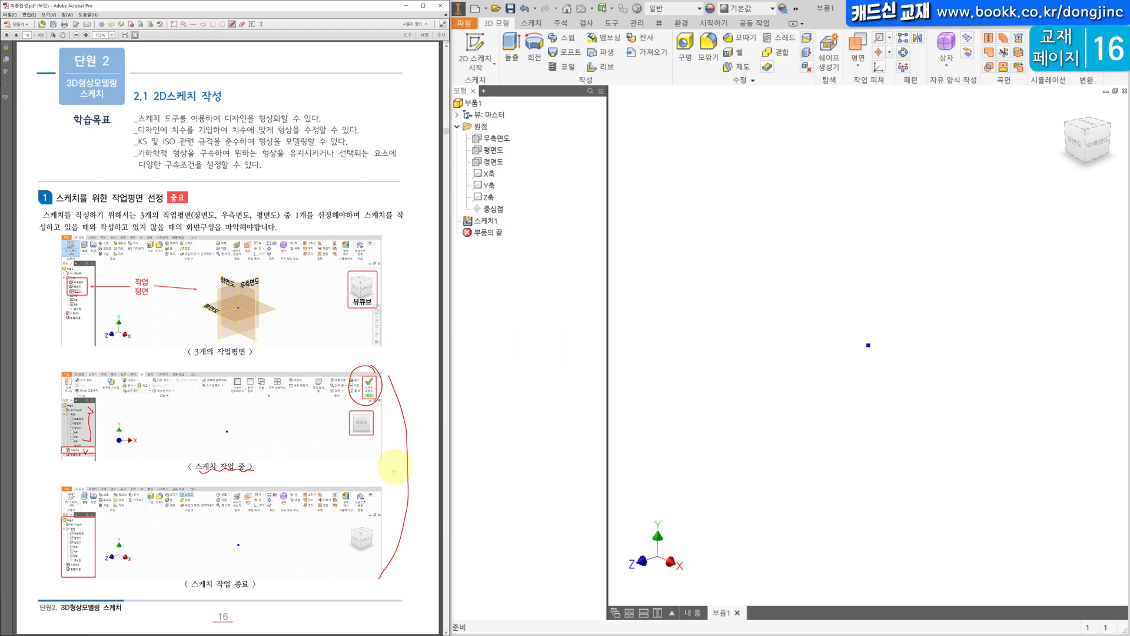
Mark the toolbar end, model tree and caption of the 스케치 작업 종료 figure, adding a check and squiggle to the figure above.
mouse_move(378, 484)
mouse_down()
mouse_move(359, 505)
mouse_move(382, 516)
mouse_up()
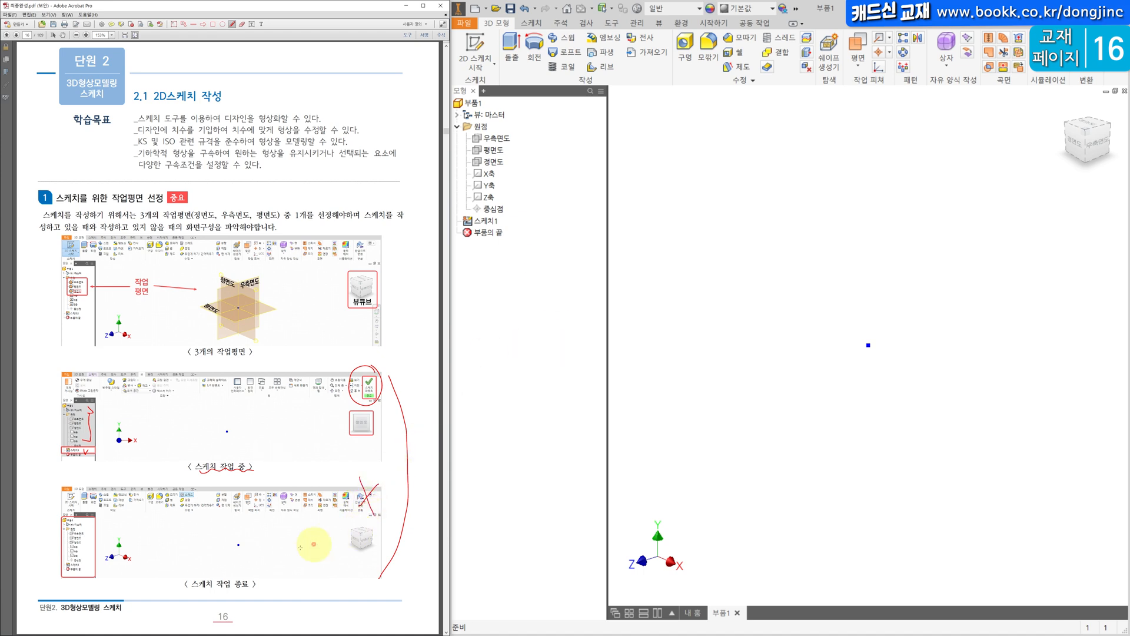
drag(83, 512, 95, 564)
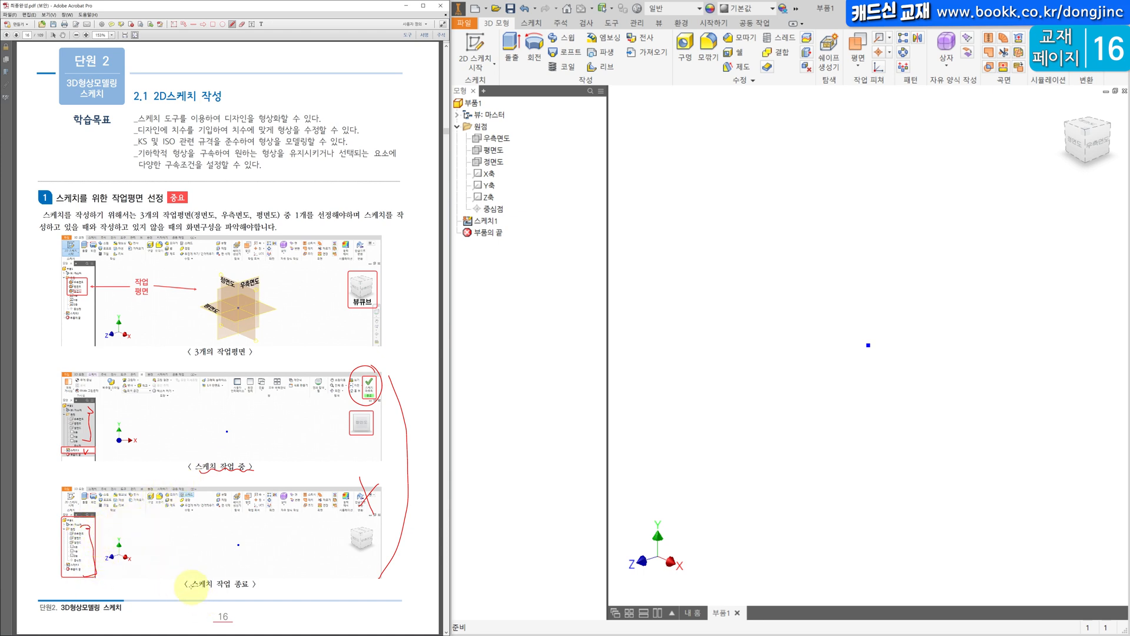
drag(196, 591, 252, 584)
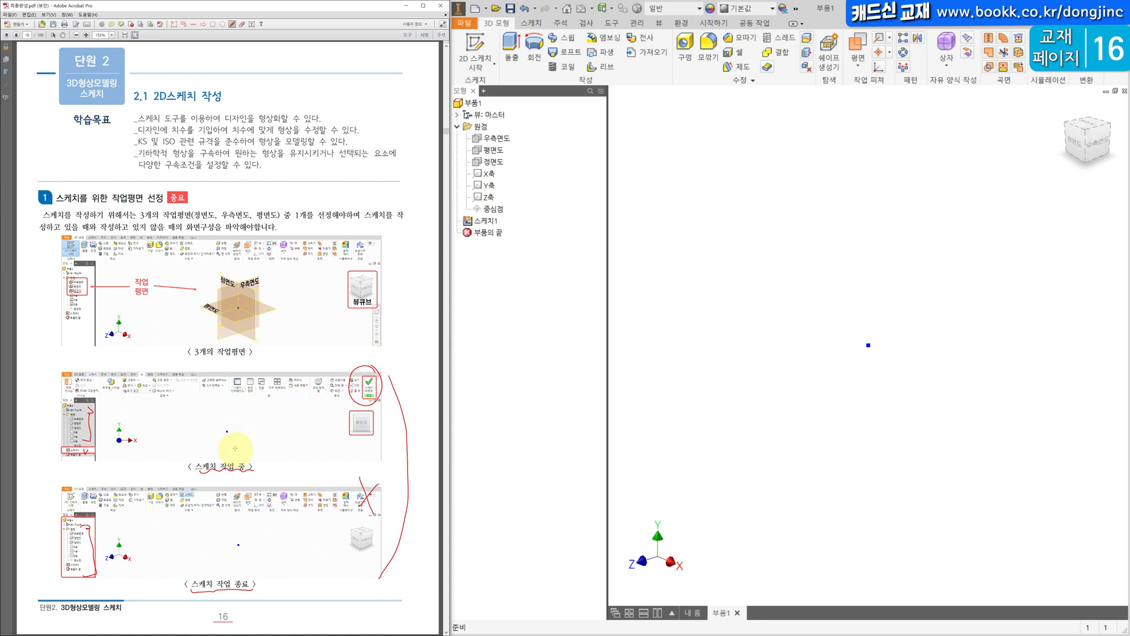
mouse_move(236, 455)
mouse_down()
mouse_move(264, 425)
mouse_move(301, 421)
mouse_up()
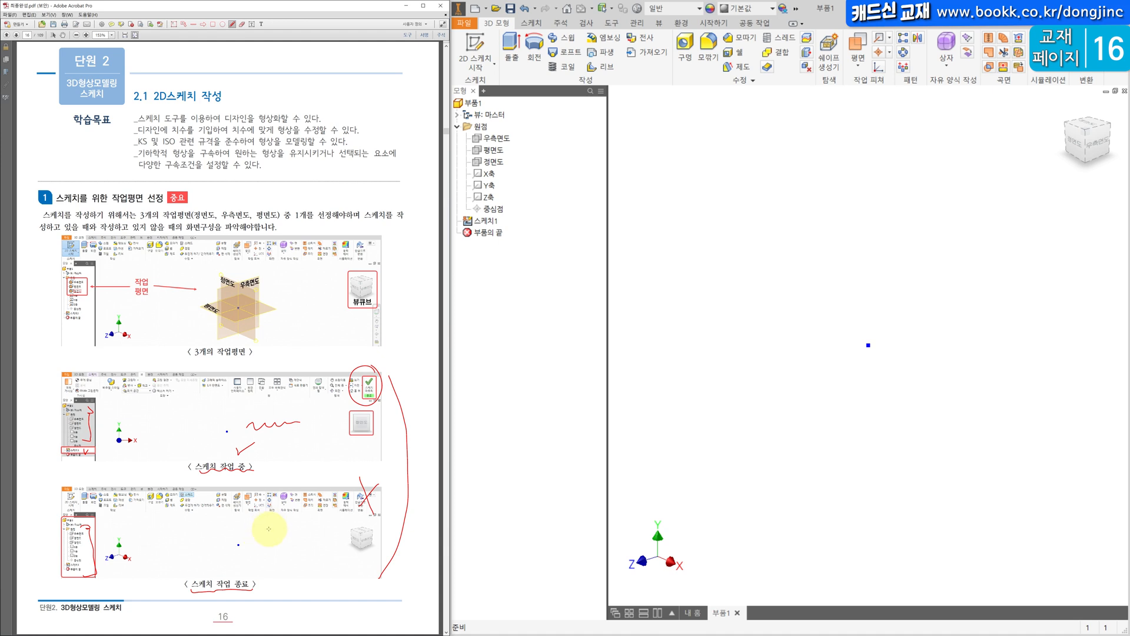
drag(280, 471, 285, 487)
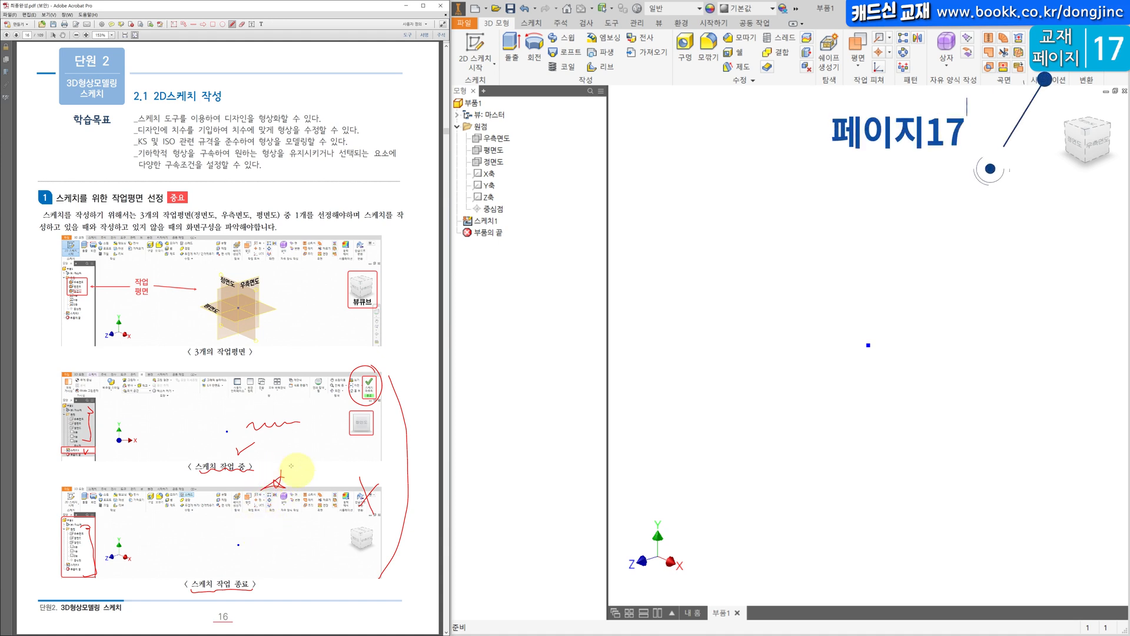
scroll(306, 409, down, 2)
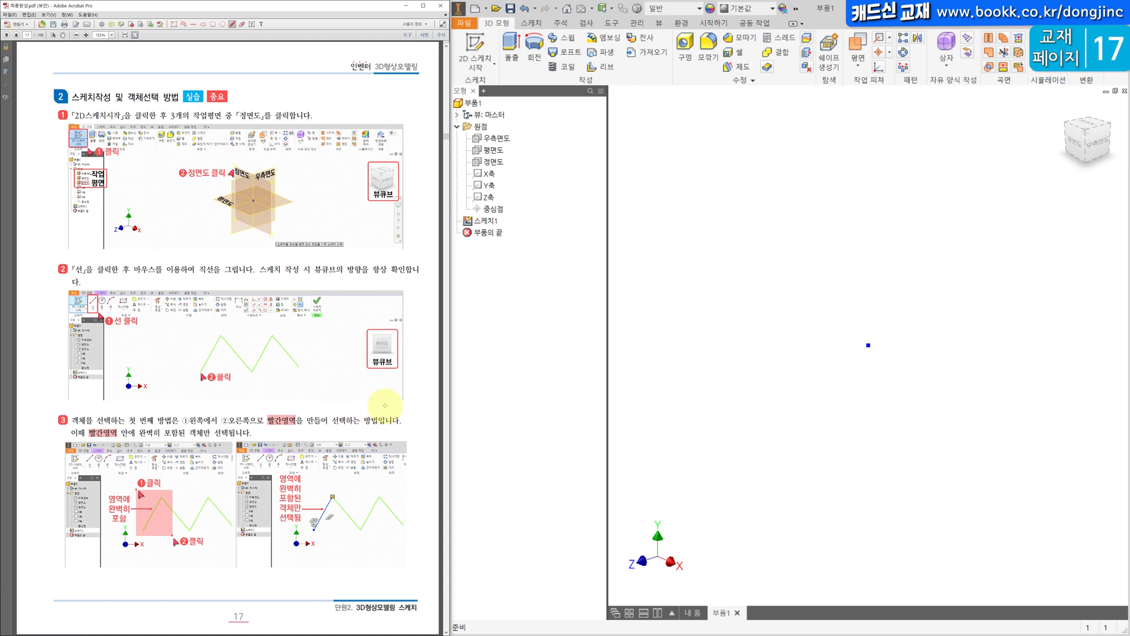
click(530, 288)
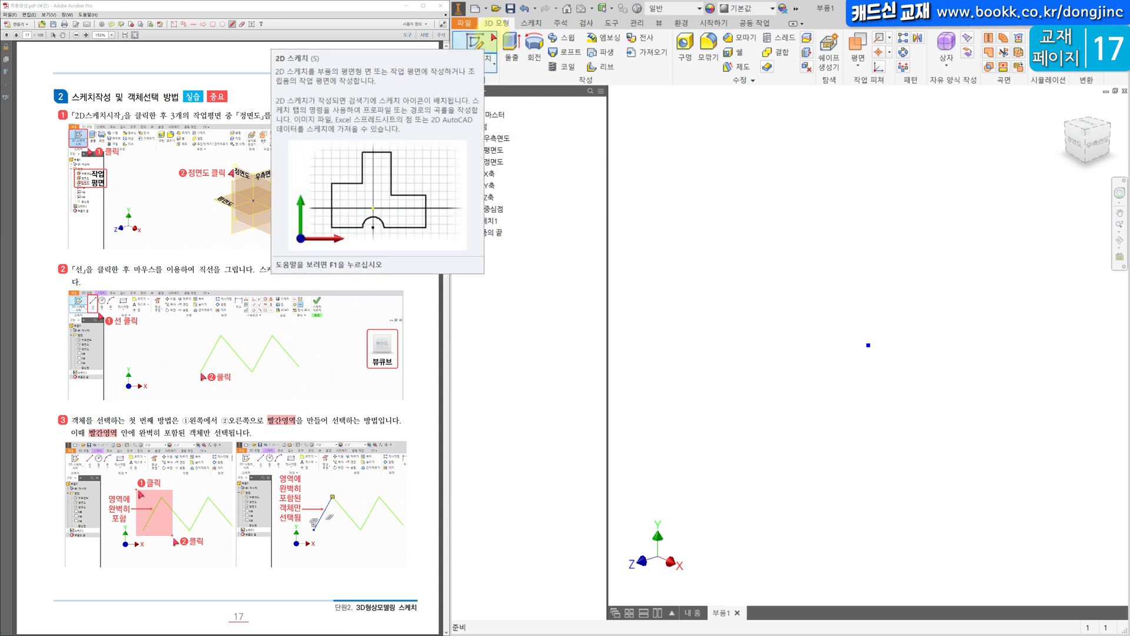
click(494, 38)
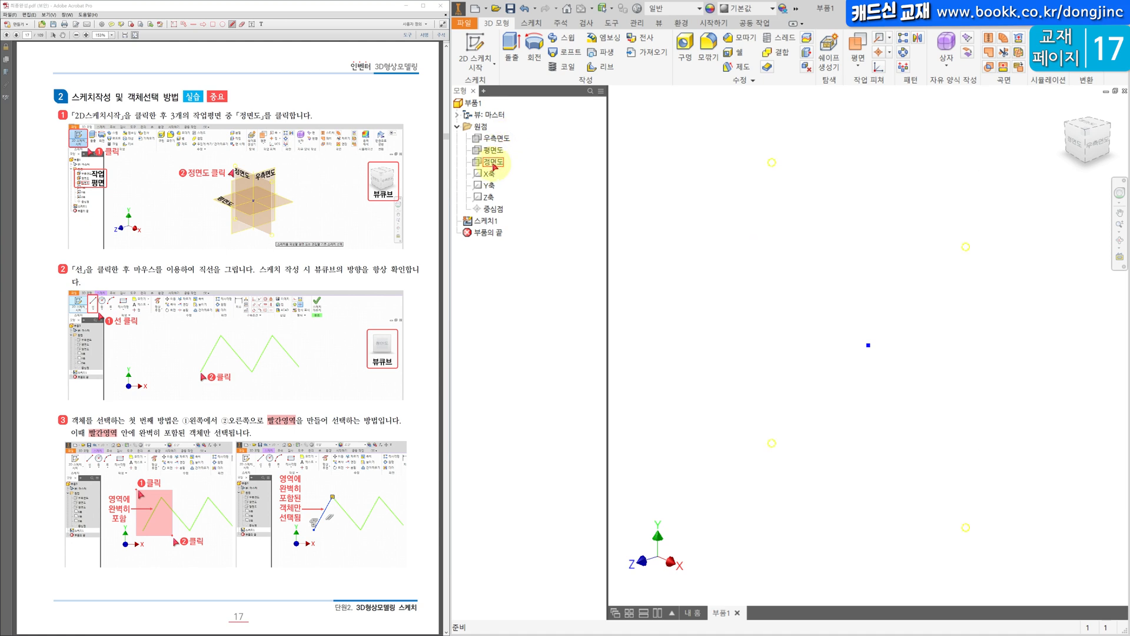
click(495, 165)
right_click(494, 165)
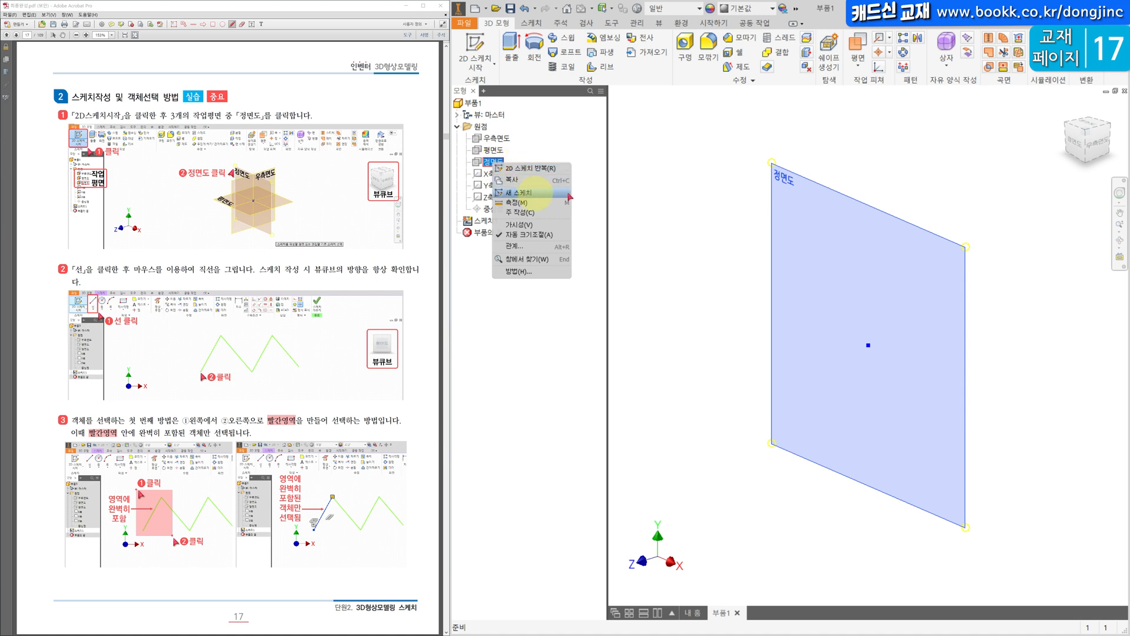
click(589, 197)
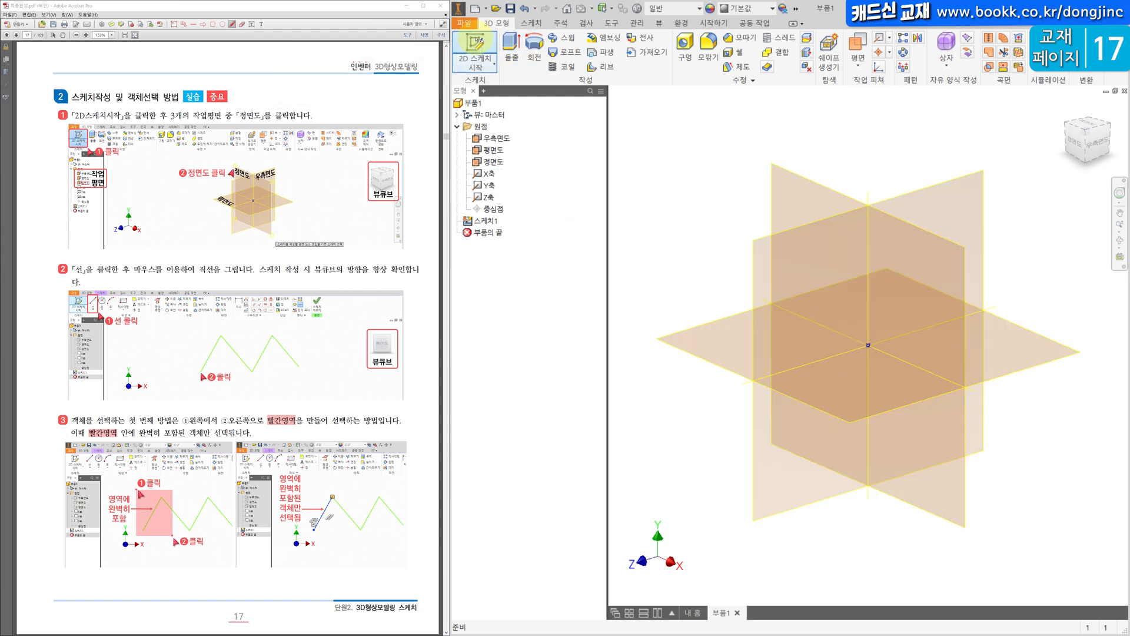
Start a 2D sketch on the front plane (정면도) and draw a four-segment zigzag above the origin, its last segment about 9.7 mm long.
click(476, 42)
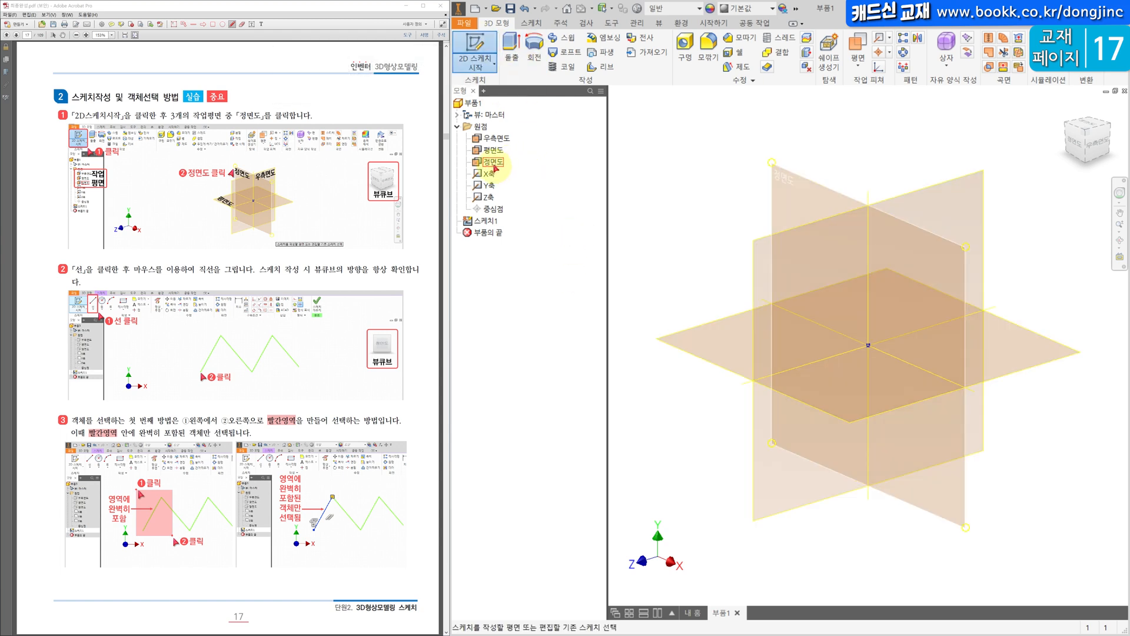
click(493, 162)
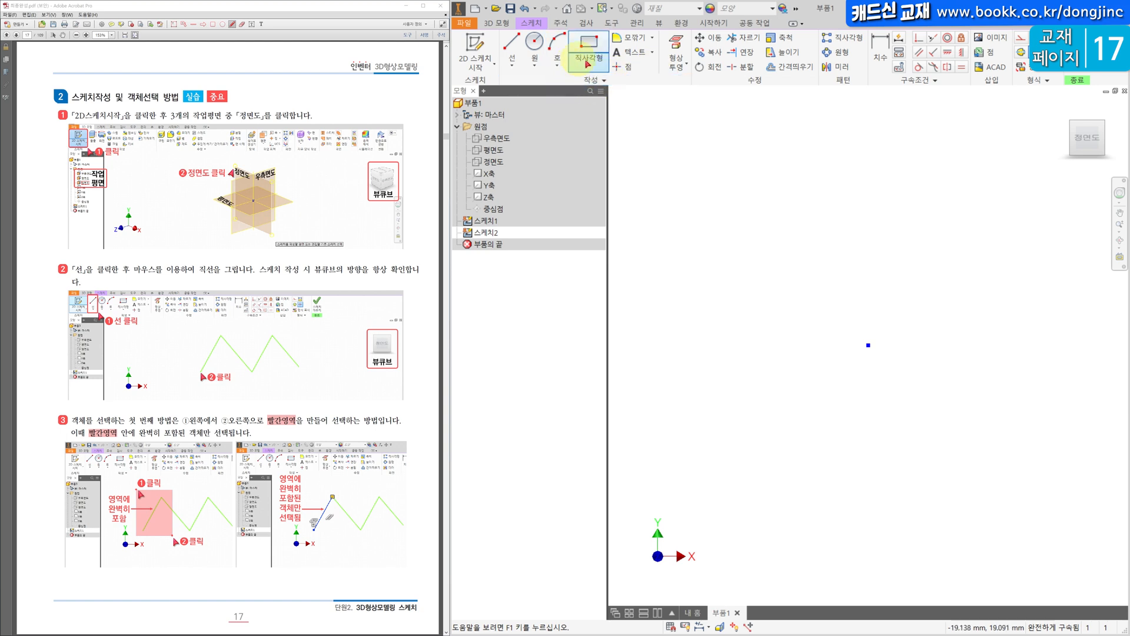
click(510, 42)
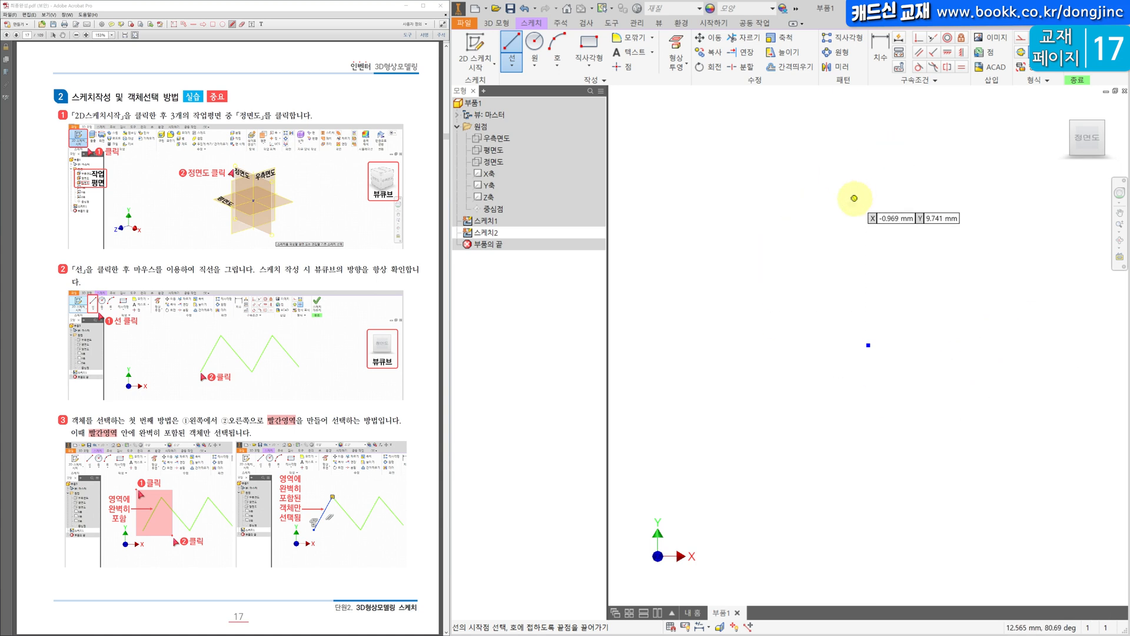
click(709, 329)
click(755, 234)
click(834, 326)
click(865, 220)
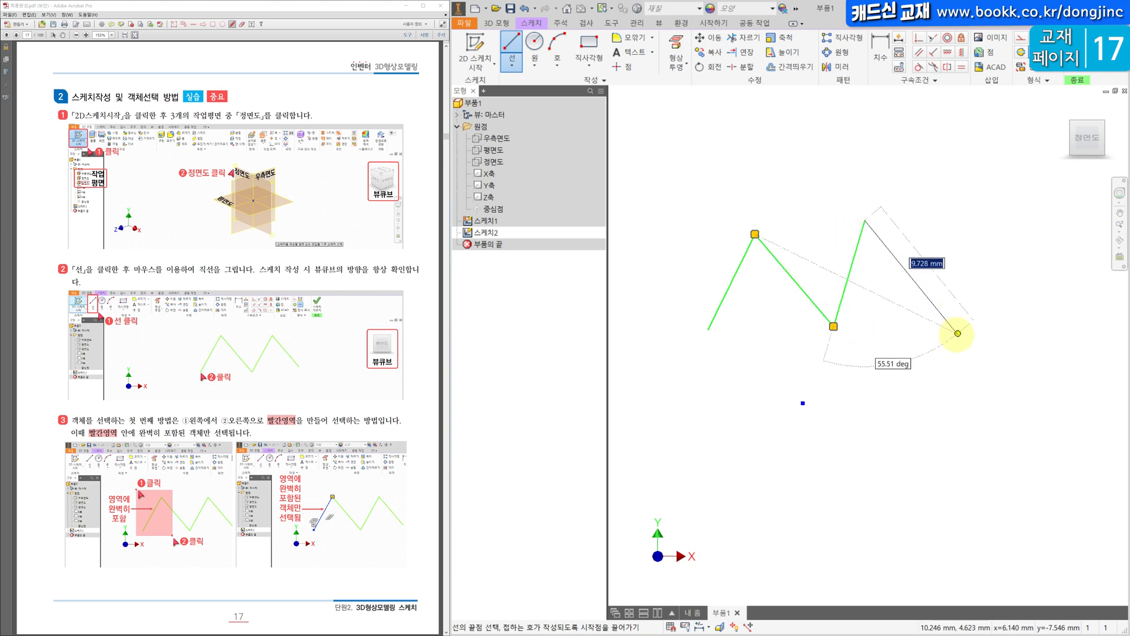
click(956, 332)
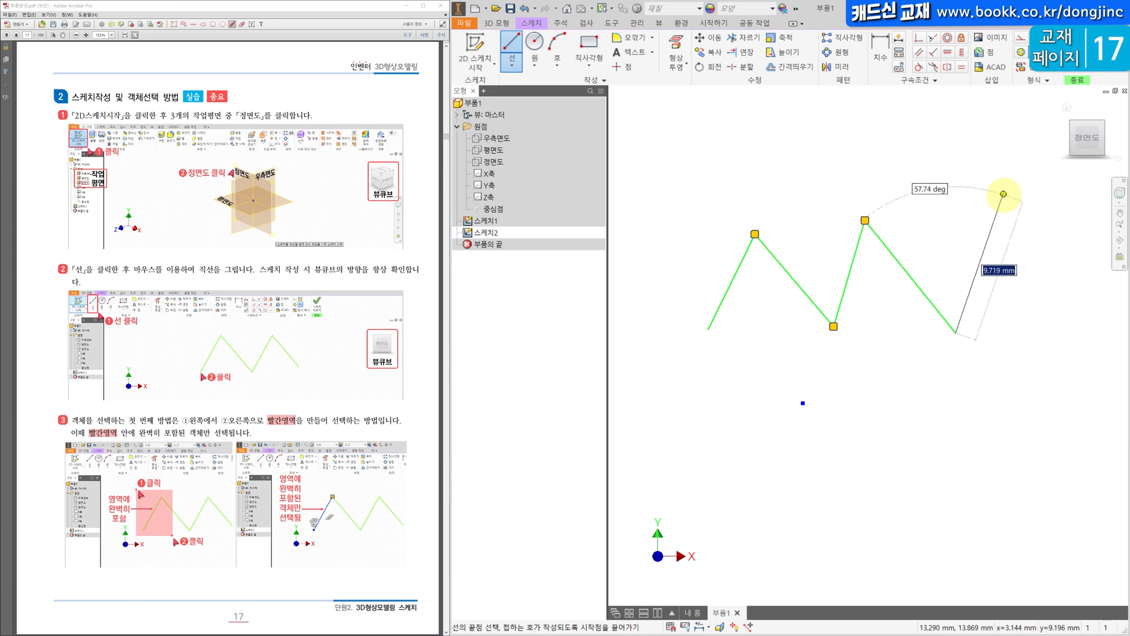
key(Escape)
Repeat the Line command to draw a four-segment zigzag and a separate three-segment zigzag above the first one.
key(Return)
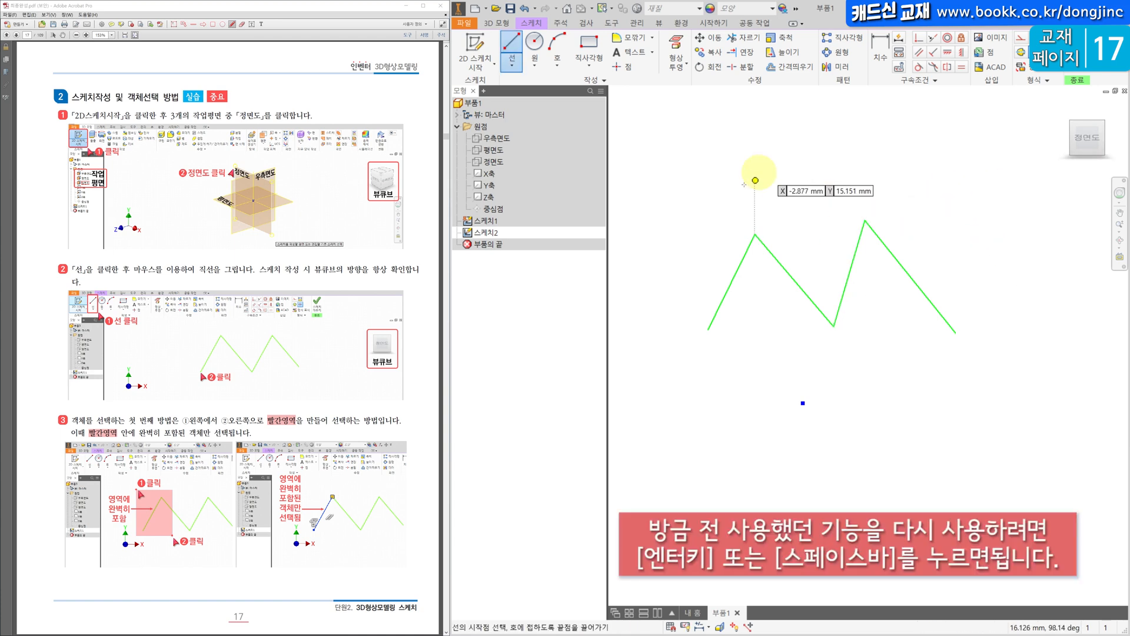
click(713, 191)
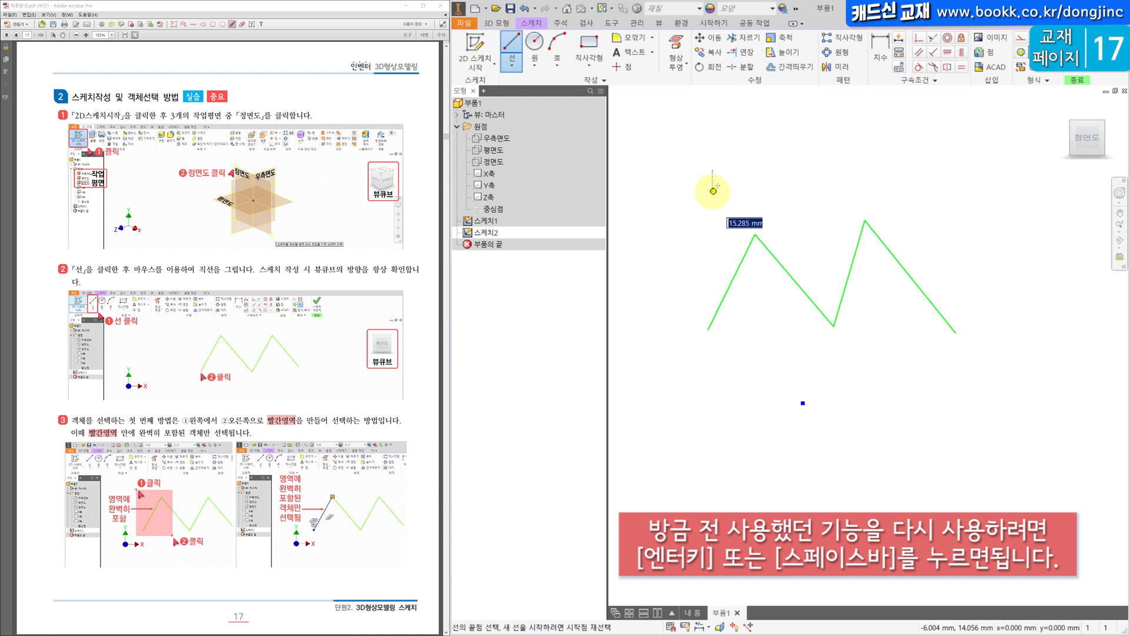
click(761, 139)
click(798, 197)
click(861, 135)
click(886, 187)
key(Escape)
key(Return)
click(917, 211)
click(938, 158)
click(963, 219)
click(987, 171)
key(Escape)
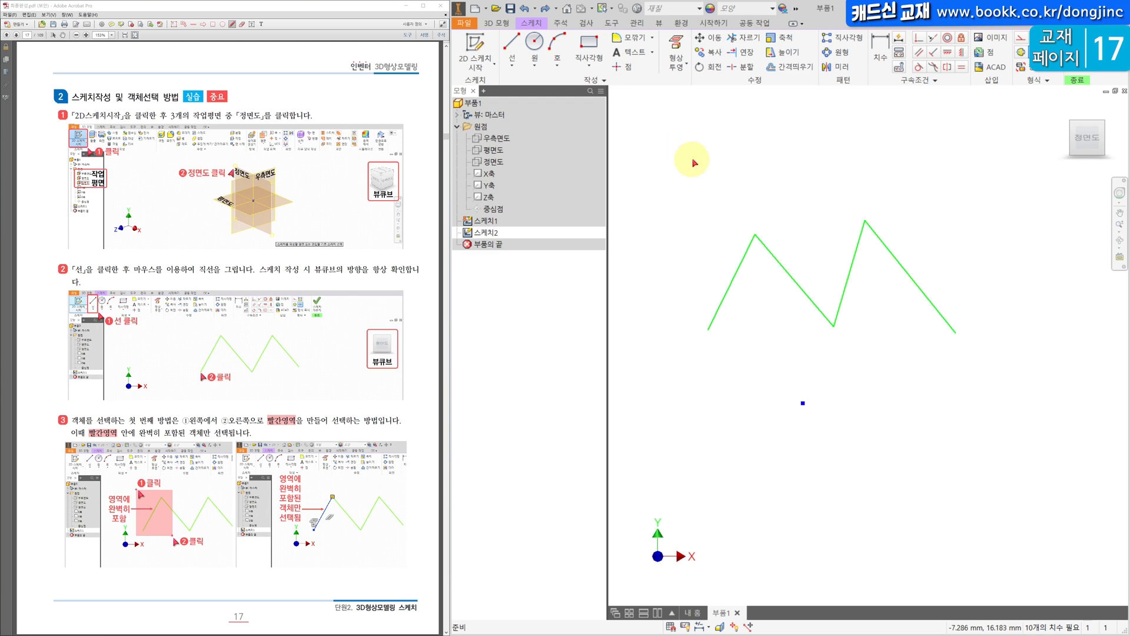
Make selection windows in both directions across the empty area above the zigzag.
drag(869, 151, 727, 206)
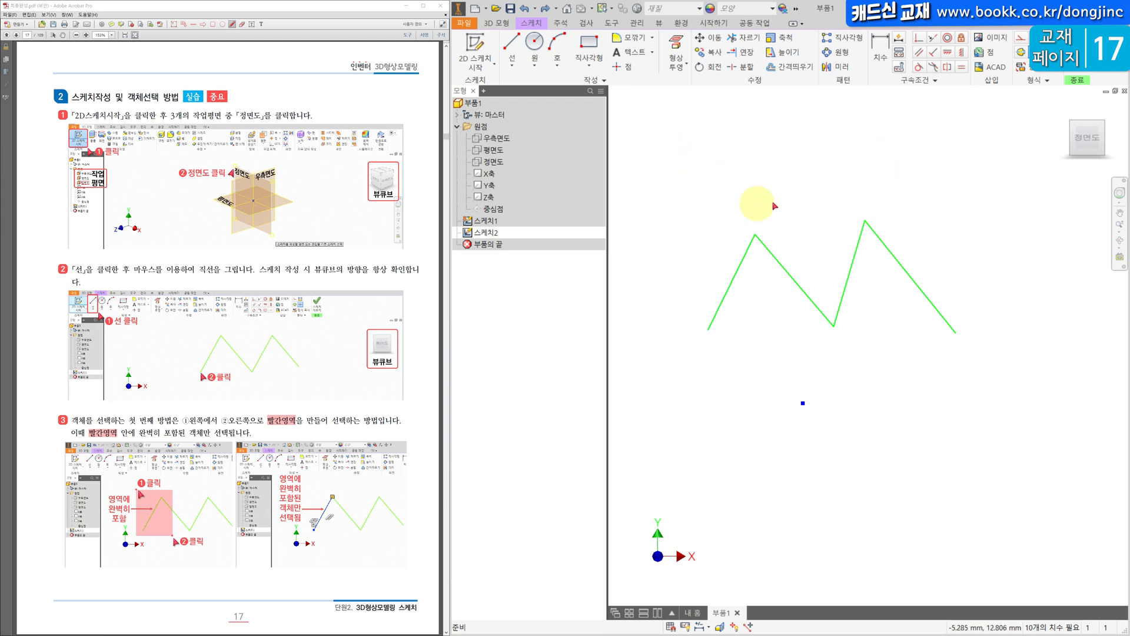
drag(701, 152, 793, 203)
drag(833, 147, 721, 197)
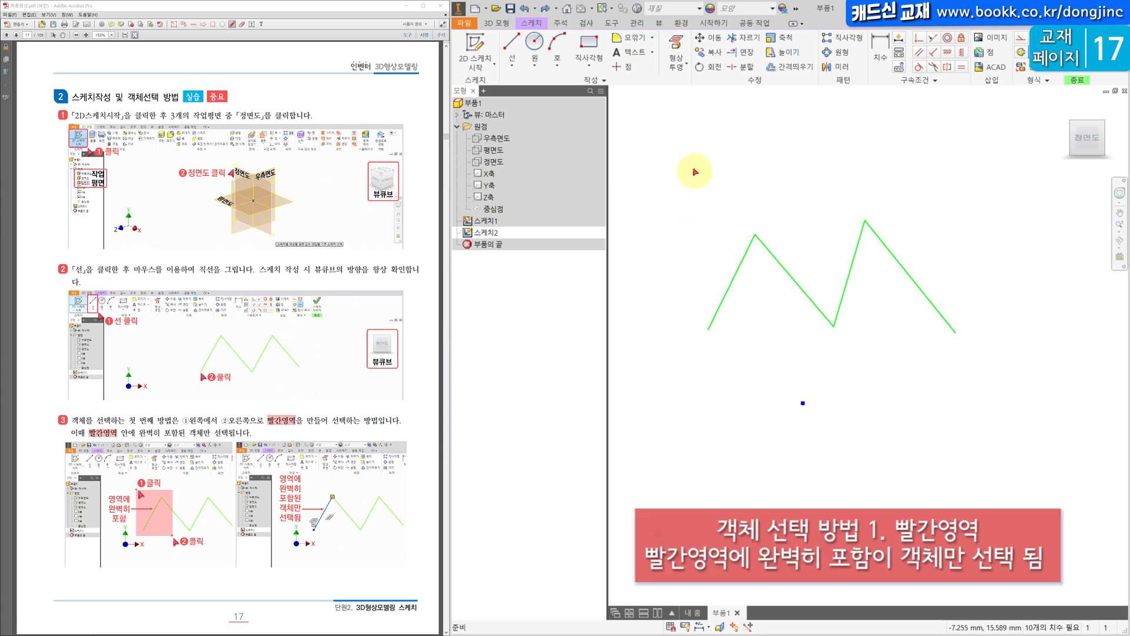
Select only the zigzag's first segment with a left-to-right window that fully encloses it, repeat the selection, and clear it.
mouse_move(642, 188)
mouse_down()
mouse_move(811, 271)
mouse_move(804, 351)
mouse_up()
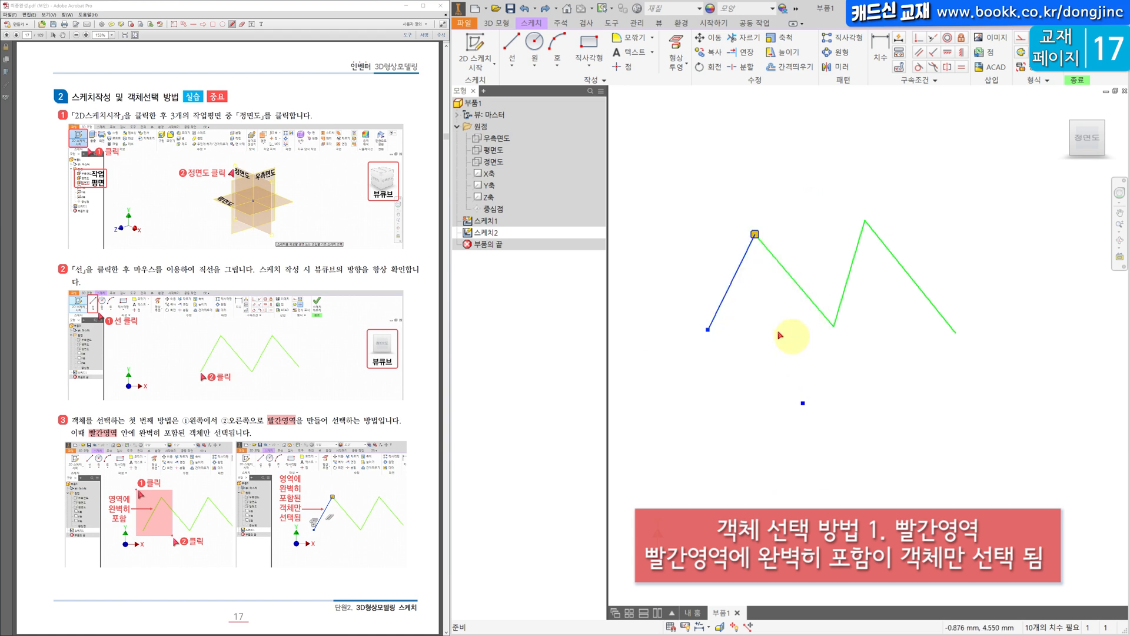
key(Escape)
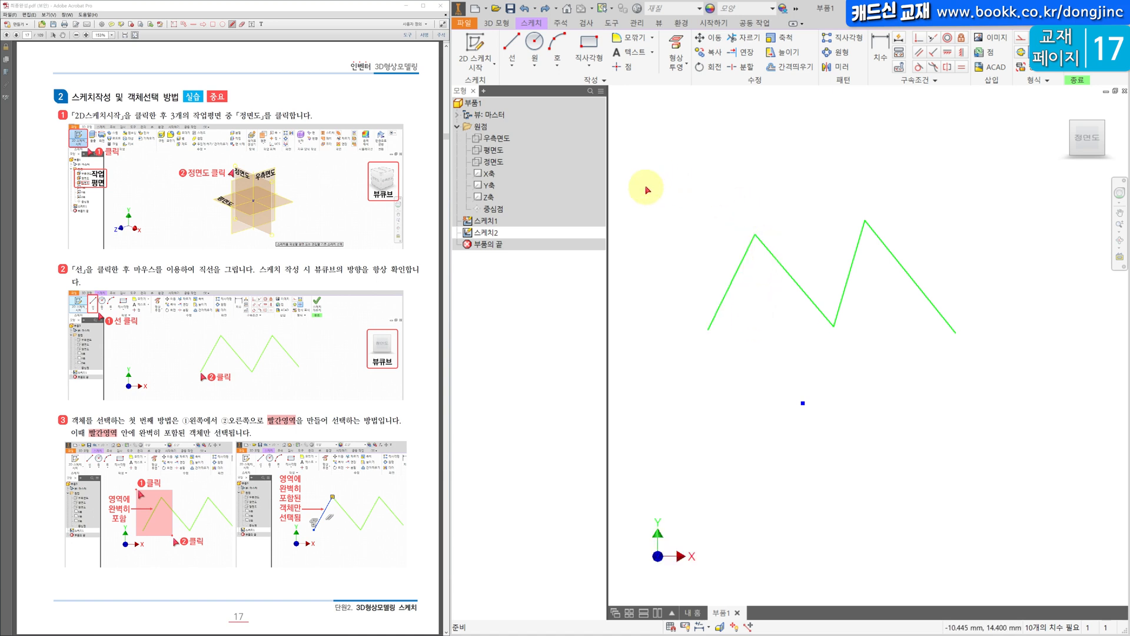
drag(659, 203, 802, 351)
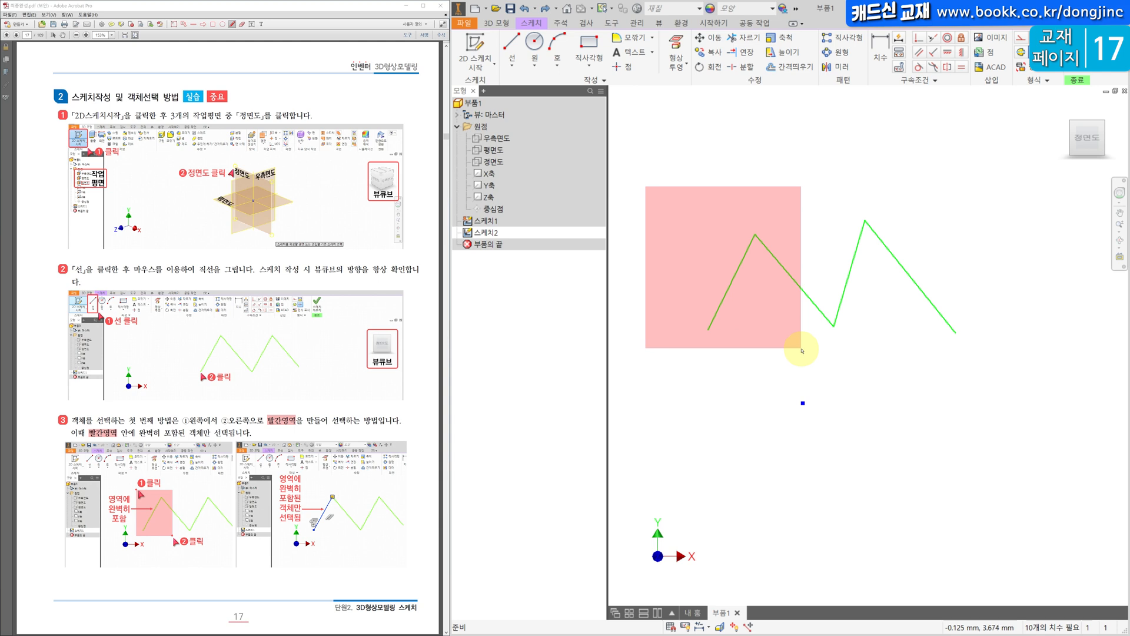
drag(801, 351, 801, 351)
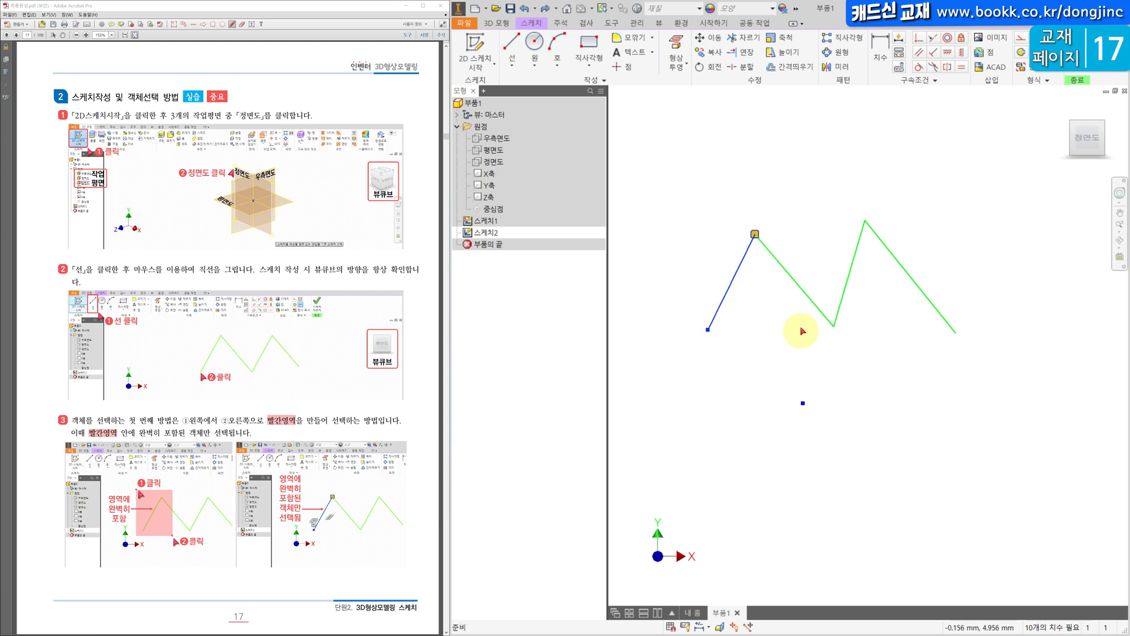
click(789, 319)
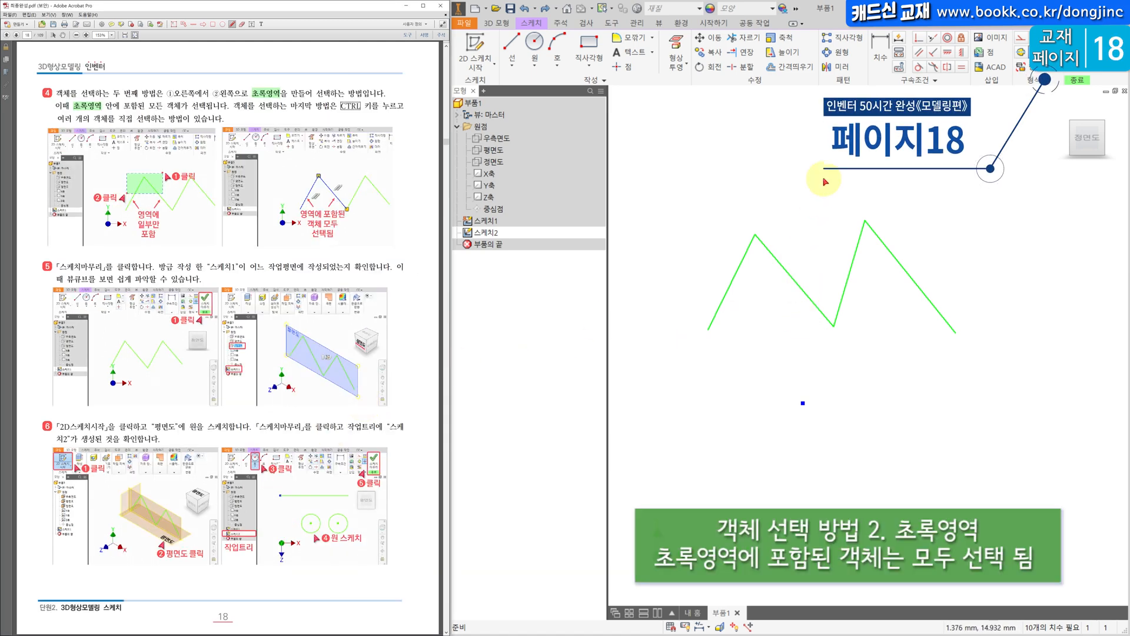
Select the zigzag's first two segments with a right-to-left crossing window over their shared peak, repeat the selection, and clear it.
drag(817, 186, 700, 256)
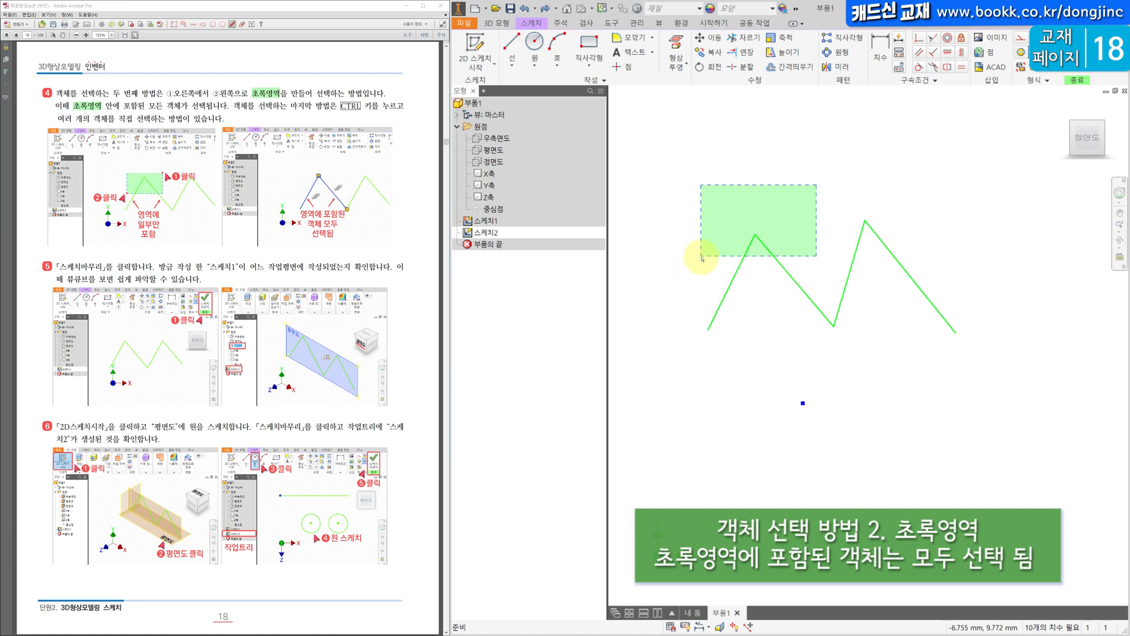
drag(702, 260, 701, 257)
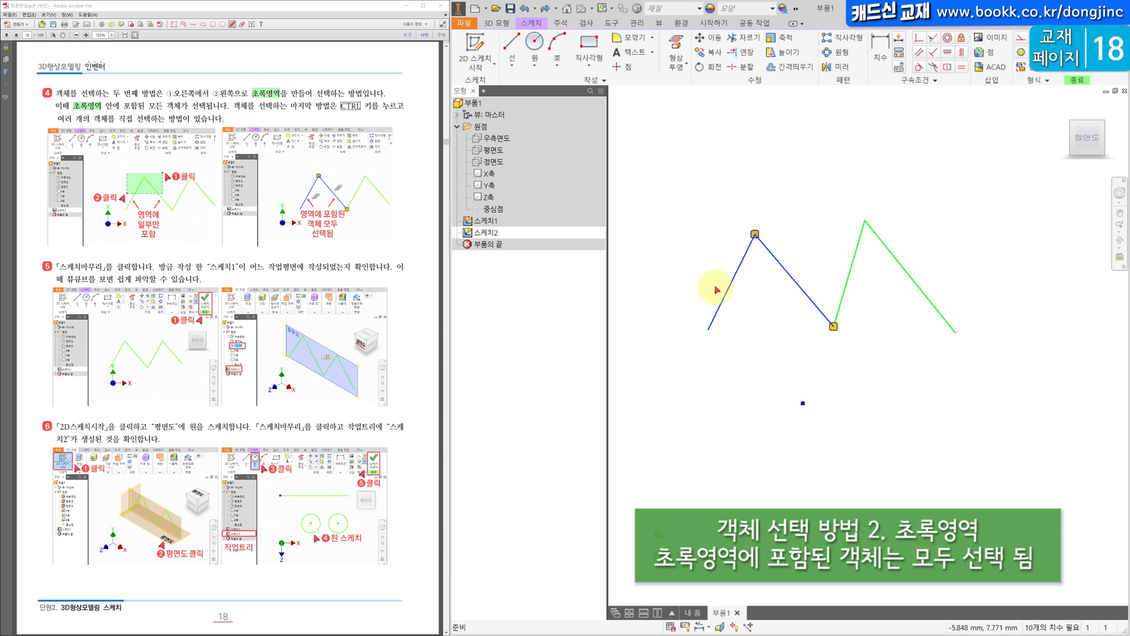
click(799, 187)
drag(804, 174, 704, 258)
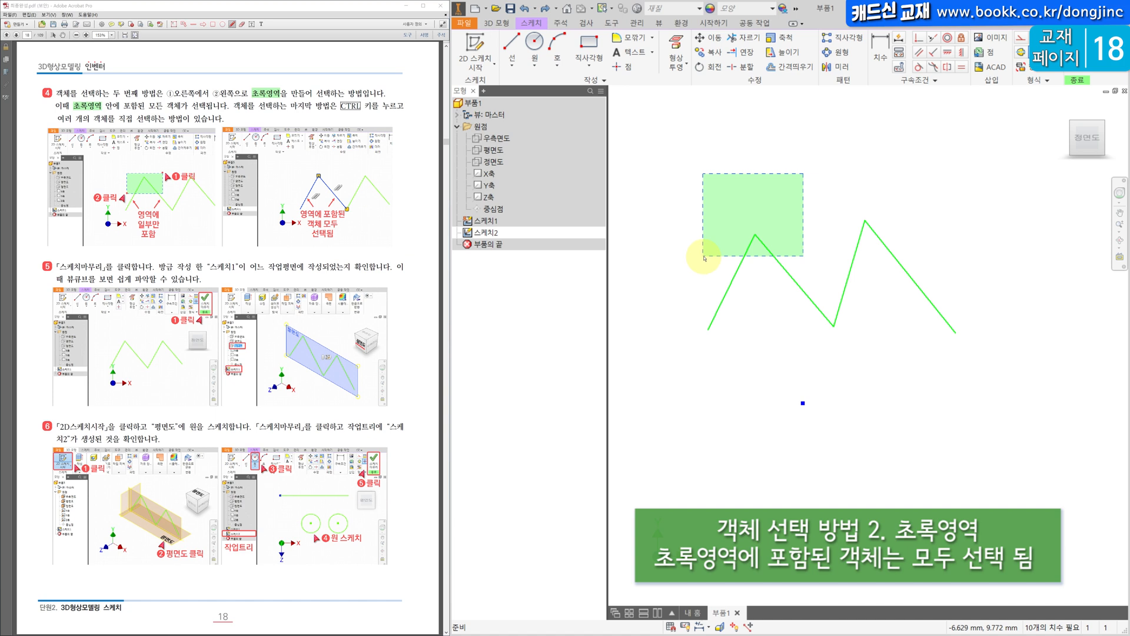
drag(704, 257, 704, 256)
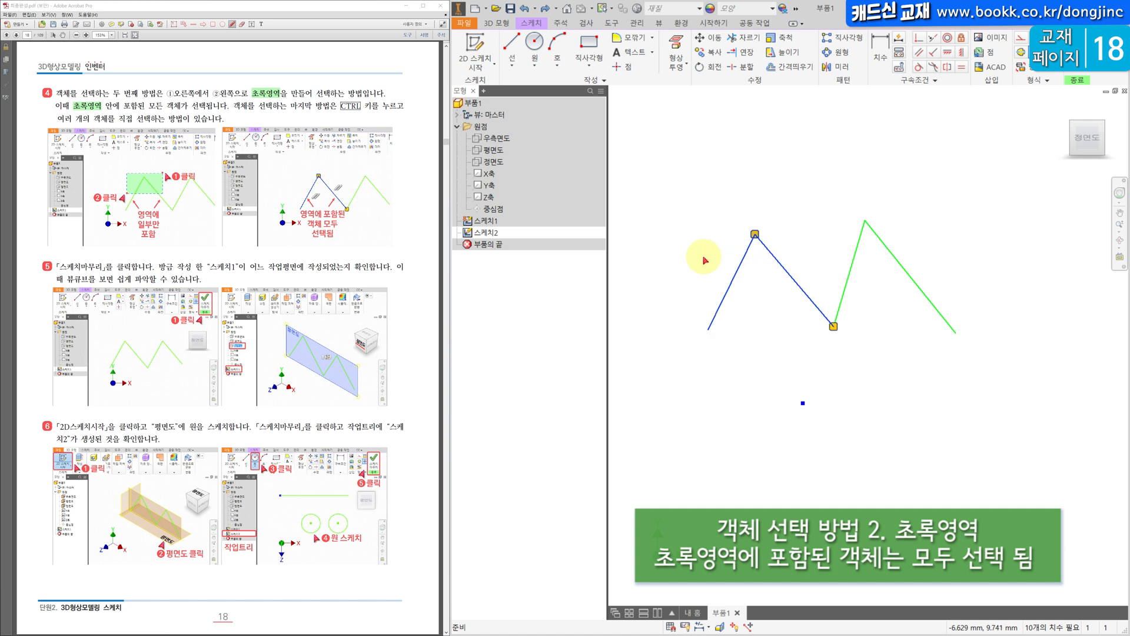
click(807, 197)
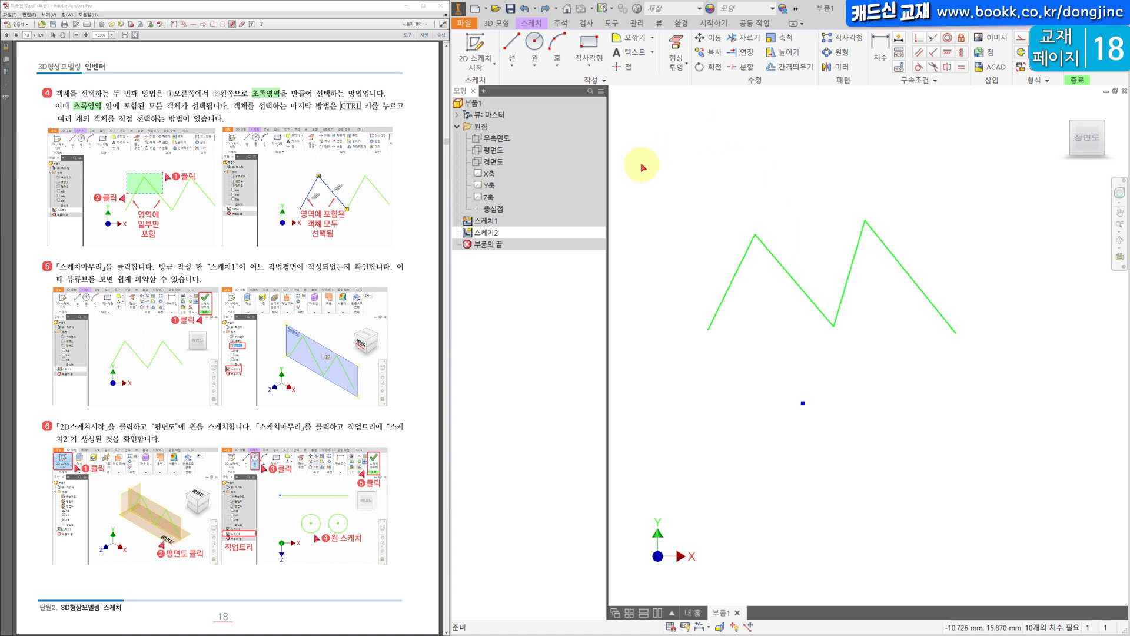
Alternate enclosing windows around the zigzag's first segment with crossing windows over its second peak, and clear the selection.
drag(640, 183, 701, 186)
drag(826, 164, 742, 208)
drag(671, 197, 809, 364)
click(841, 168)
drag(913, 170, 843, 261)
click(837, 207)
drag(631, 185, 818, 353)
click(834, 169)
drag(916, 157, 802, 245)
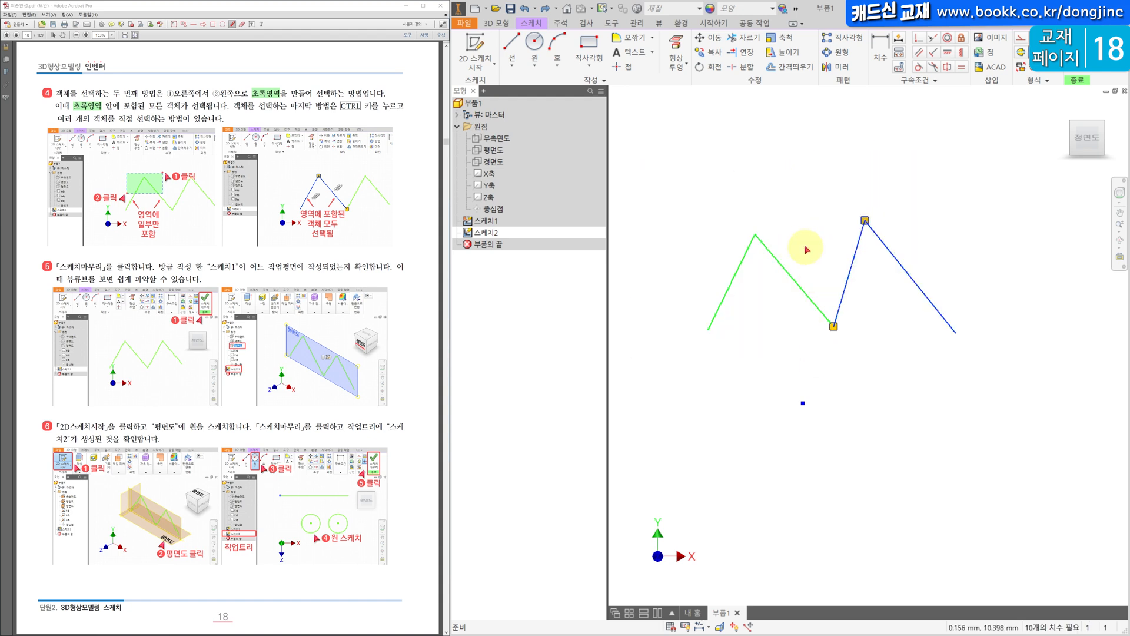
click(802, 203)
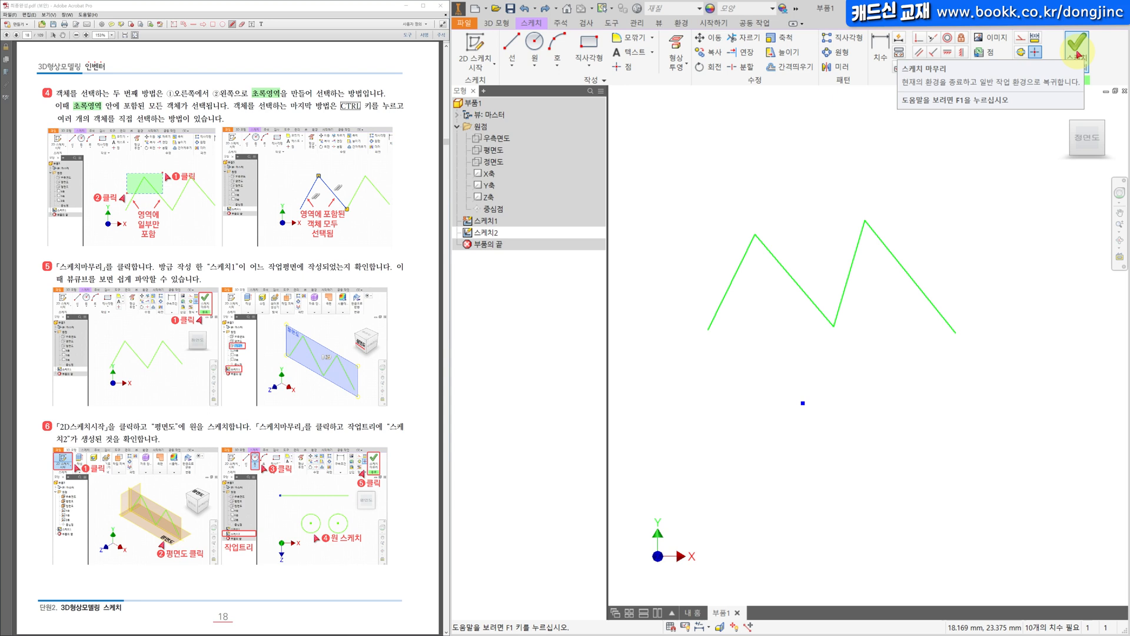
Finish the zigzag sketch and start a 2D sketch on the top plane (평면도).
click(1078, 55)
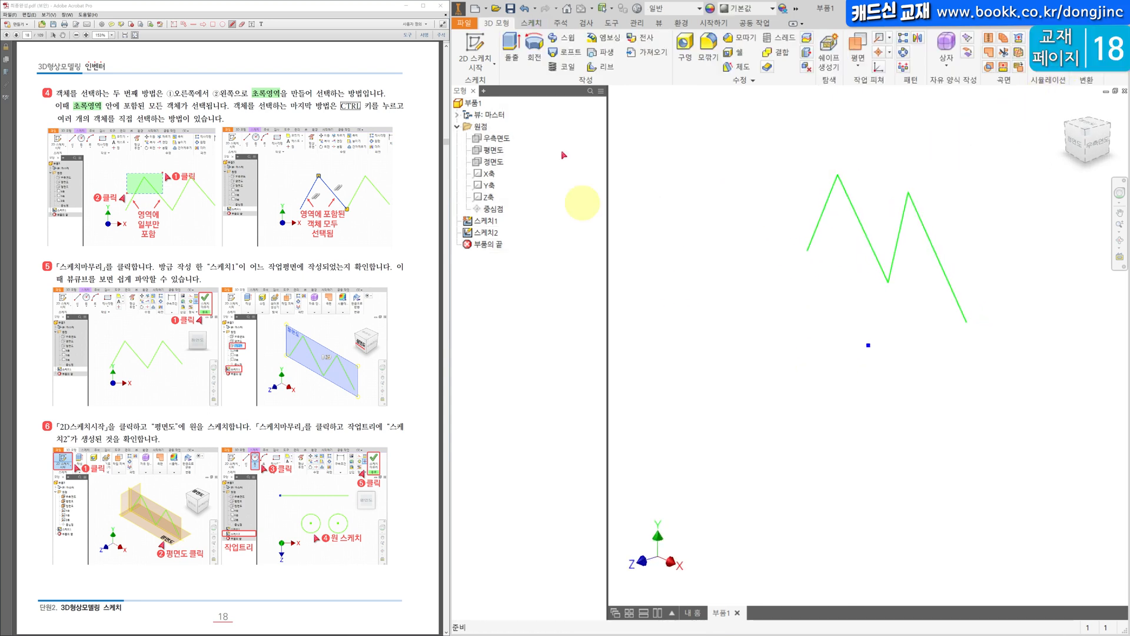
click(471, 46)
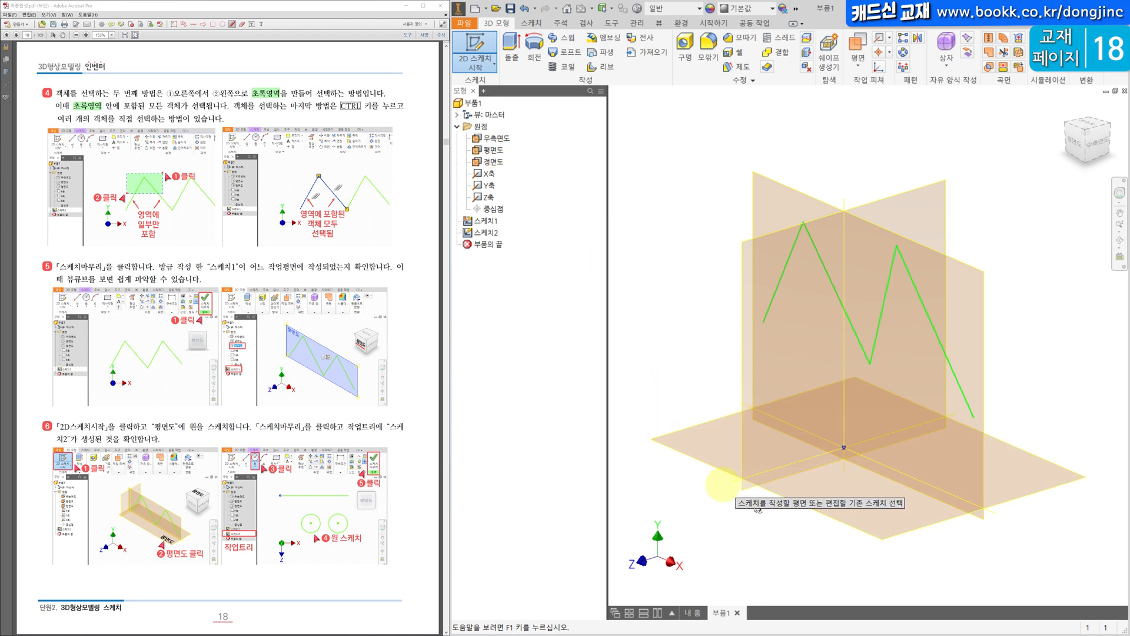
click(874, 533)
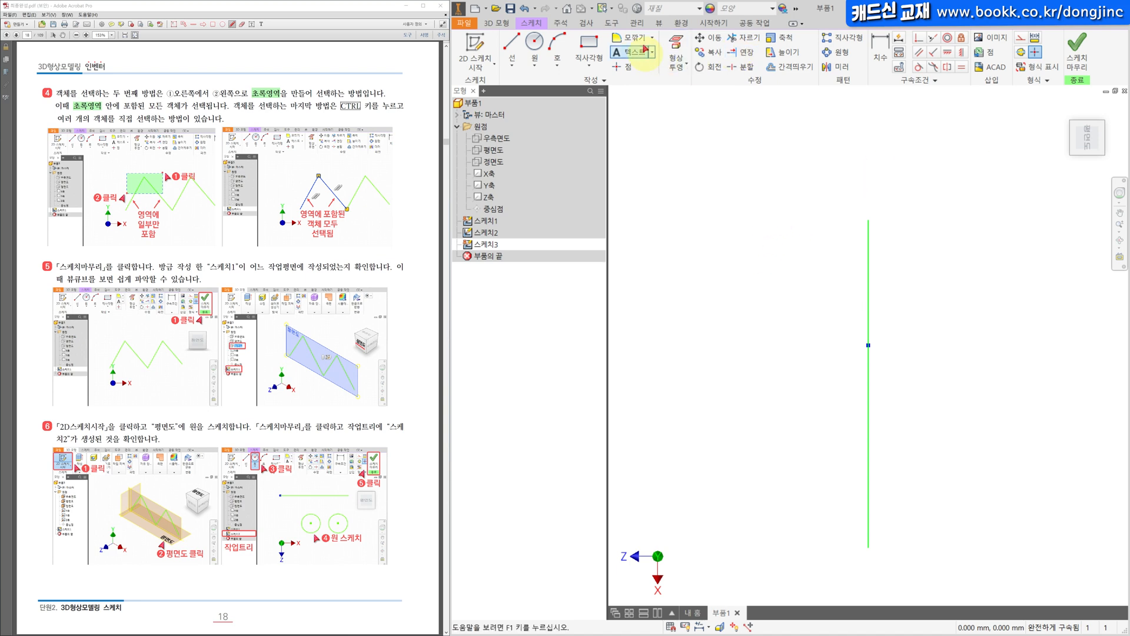
Draw two separate circles of similar size spaced along X on the positive Z side of the zigzag, and finish the sketch.
click(534, 42)
click(742, 262)
click(773, 294)
click(746, 428)
click(793, 412)
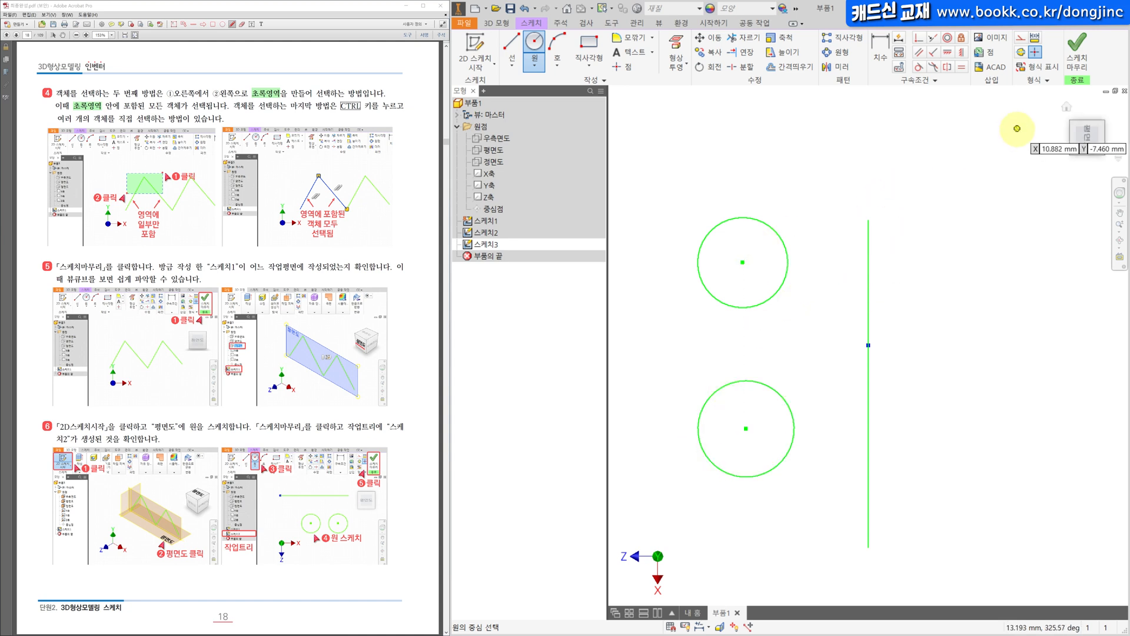
click(1083, 56)
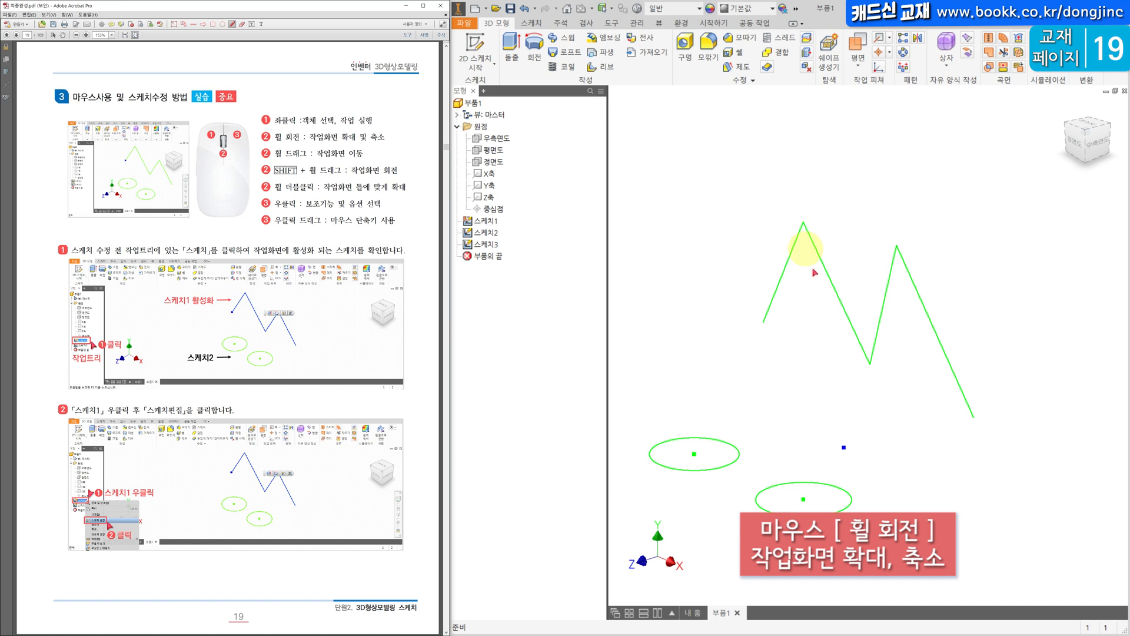
Practise zooming out and in on the three-dimensional view of the sketches, and pan the view.
scroll(815, 289, down, 5)
scroll(818, 290, up, 8)
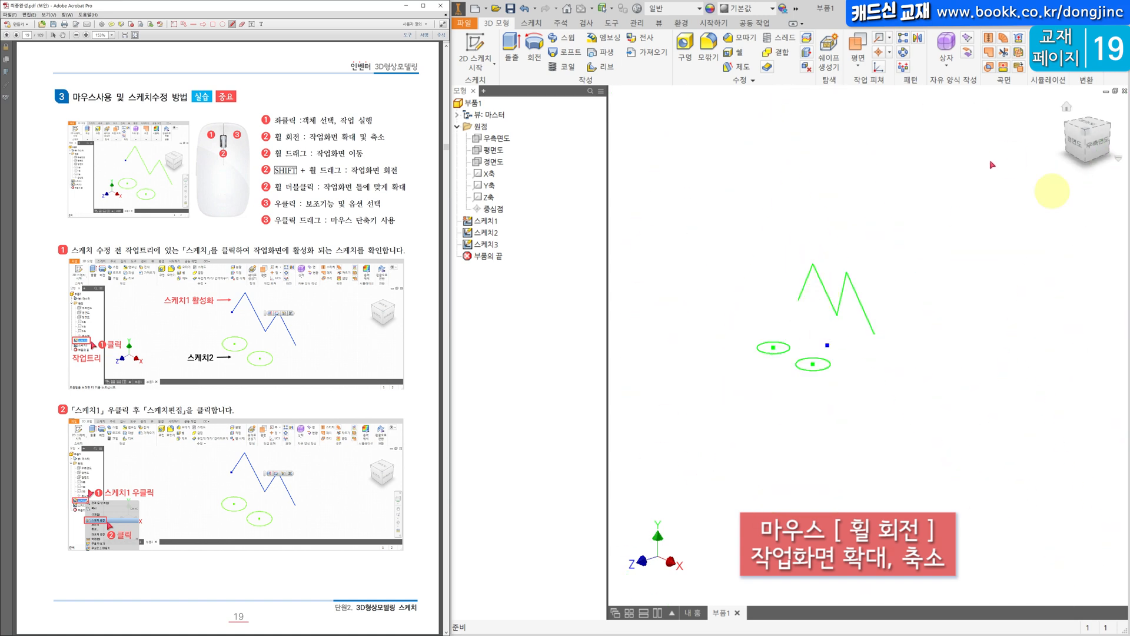
scroll(763, 423, down, 4)
scroll(764, 422, up, 6)
scroll(764, 423, down, 5)
scroll(760, 421, up, 7)
scroll(766, 407, down, 2)
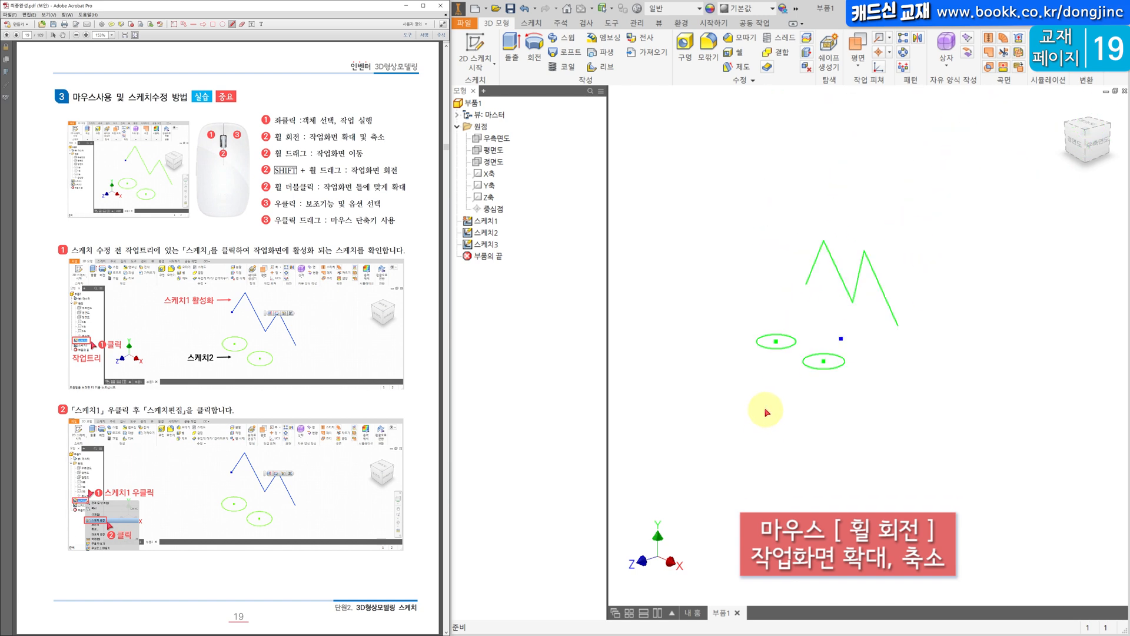
mouse_move(843, 396)
middle_down()
mouse_move(635, 398)
mouse_move(1020, 398)
mouse_move(659, 400)
mouse_move(871, 396)
mouse_move(715, 385)
mouse_move(805, 389)
mouse_move(770, 383)
middle_up()
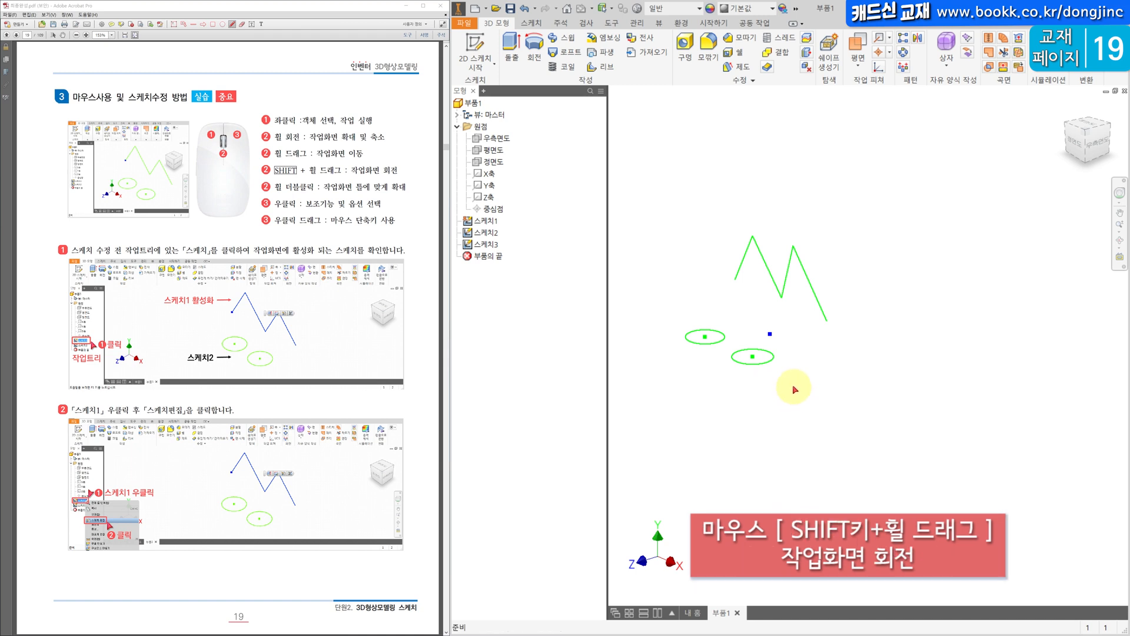
Orbit the sketches freely and with the ViewCube, and zoom to fit all the geometry.
mouse_move(803, 348)
shift+middle_down()
mouse_move(762, 283)
mouse_move(694, 371)
mouse_move(909, 290)
mouse_move(760, 318)
mouse_move(857, 287)
mouse_move(794, 353)
shift+middle_up()
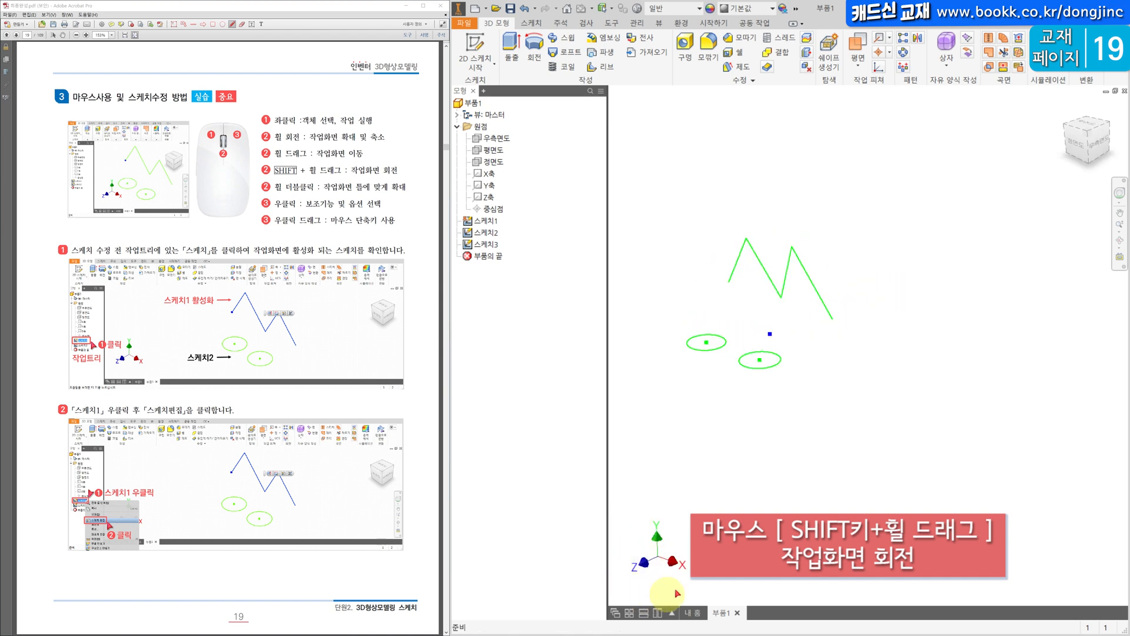
mouse_move(864, 389)
shift+middle_down()
mouse_move(751, 394)
mouse_move(901, 368)
mouse_move(869, 379)
mouse_move(783, 451)
mouse_move(959, 380)
mouse_move(829, 420)
mouse_move(880, 392)
mouse_move(719, 423)
shift+middle_up()
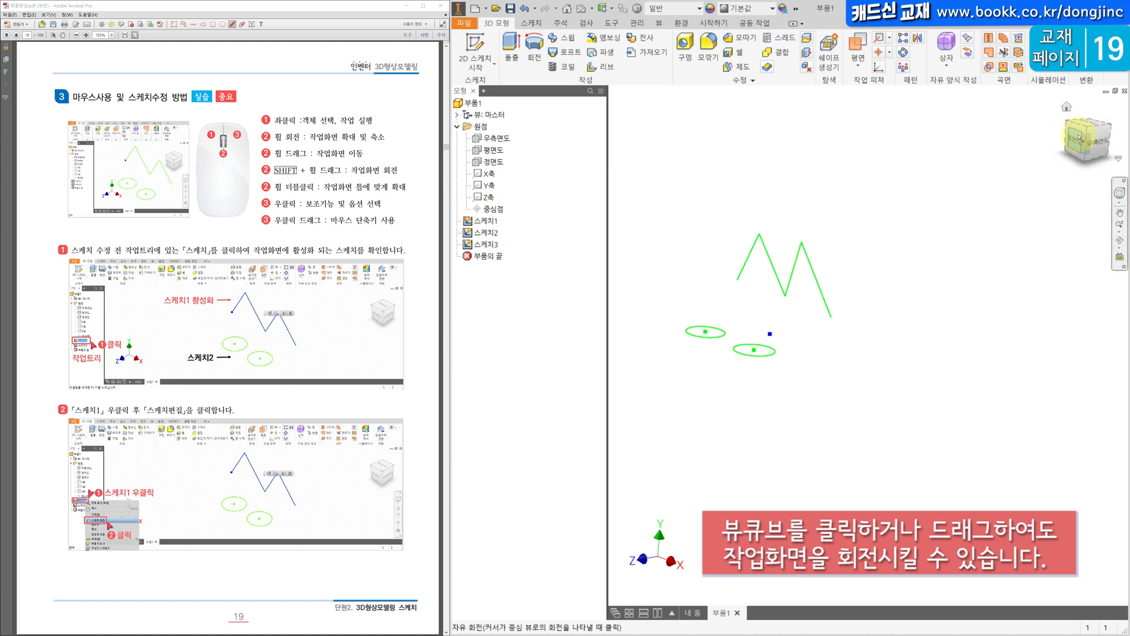
mouse_move(1107, 143)
mouse_down()
mouse_move(991, 182)
mouse_move(946, 235)
mouse_move(992, 217)
mouse_move(893, 273)
mouse_move(946, 176)
mouse_move(1005, 206)
mouse_move(959, 248)
mouse_up()
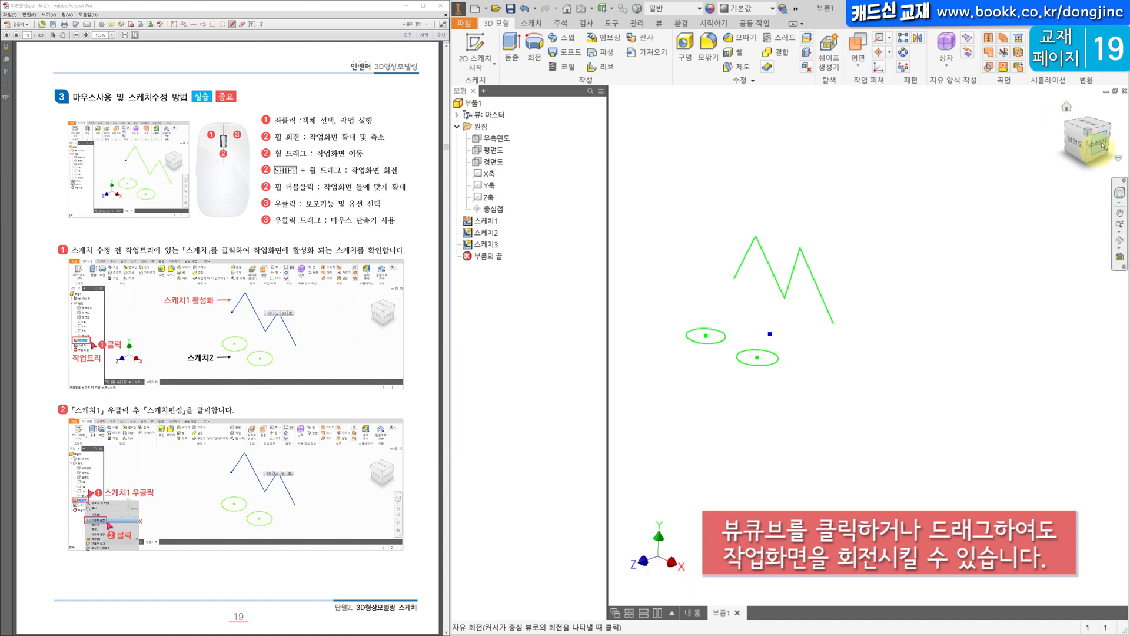
mouse_move(965, 181)
mouse_down()
mouse_move(912, 218)
mouse_move(1002, 126)
mouse_move(903, 189)
mouse_move(964, 178)
mouse_up()
key(Escape)
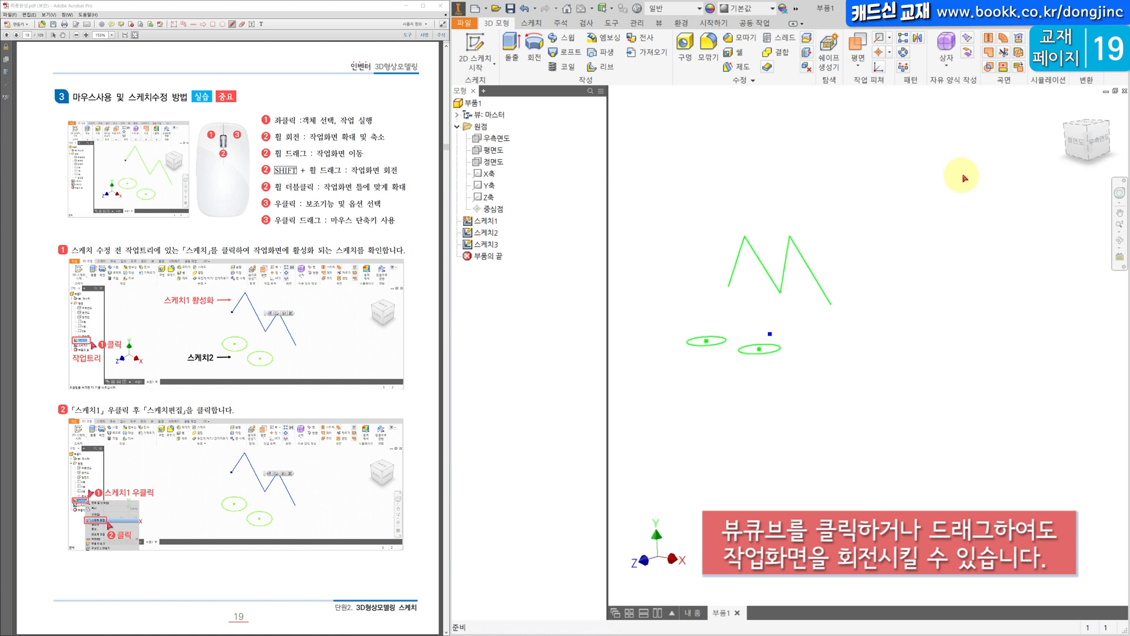
middle_click(864, 174)
middle_click(863, 174)
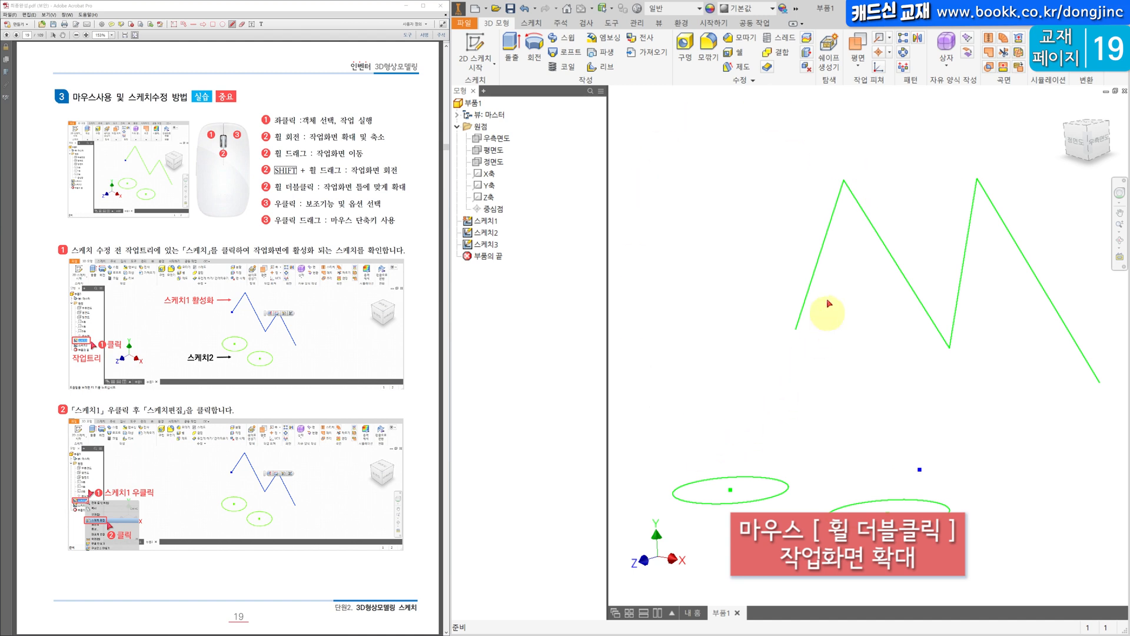
Display the marking menu in the empty drawing area, and start and cancel a new sketch with its New Sketch (새 스케치) gesture.
right_click(743, 234)
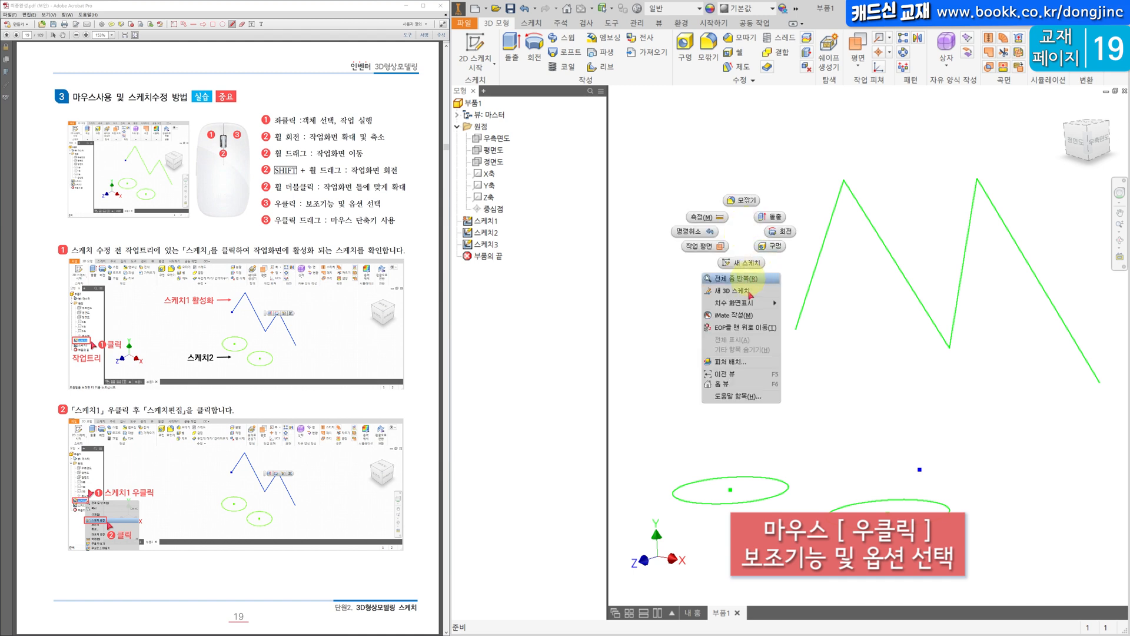
click(816, 122)
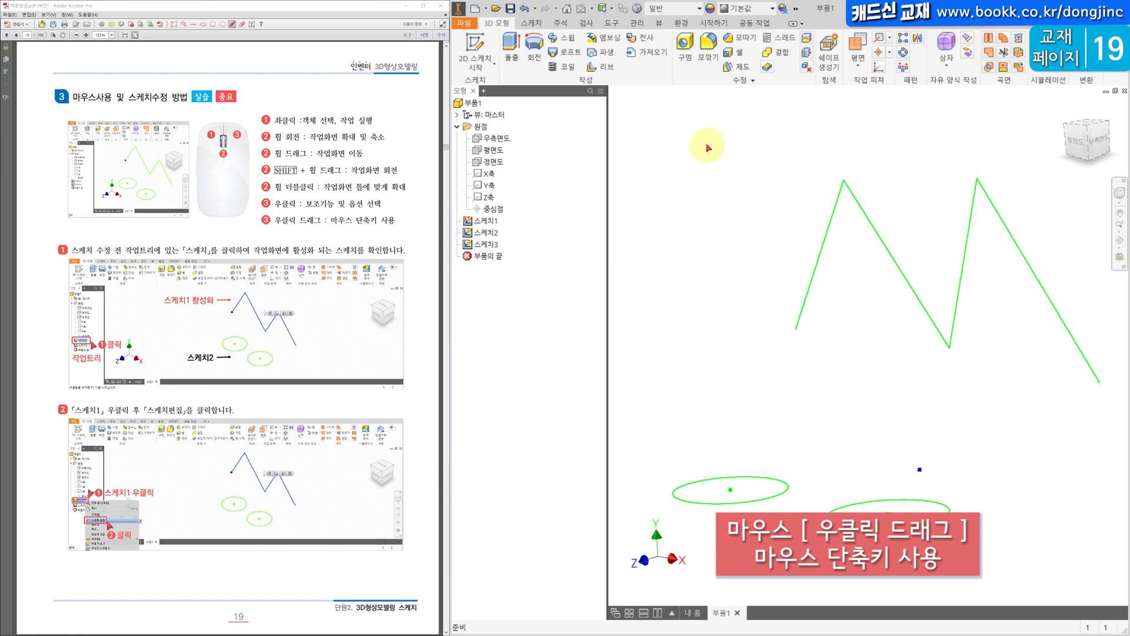
mouse_move(702, 146)
right_down()
mouse_move(684, 189)
mouse_move(692, 231)
right_up()
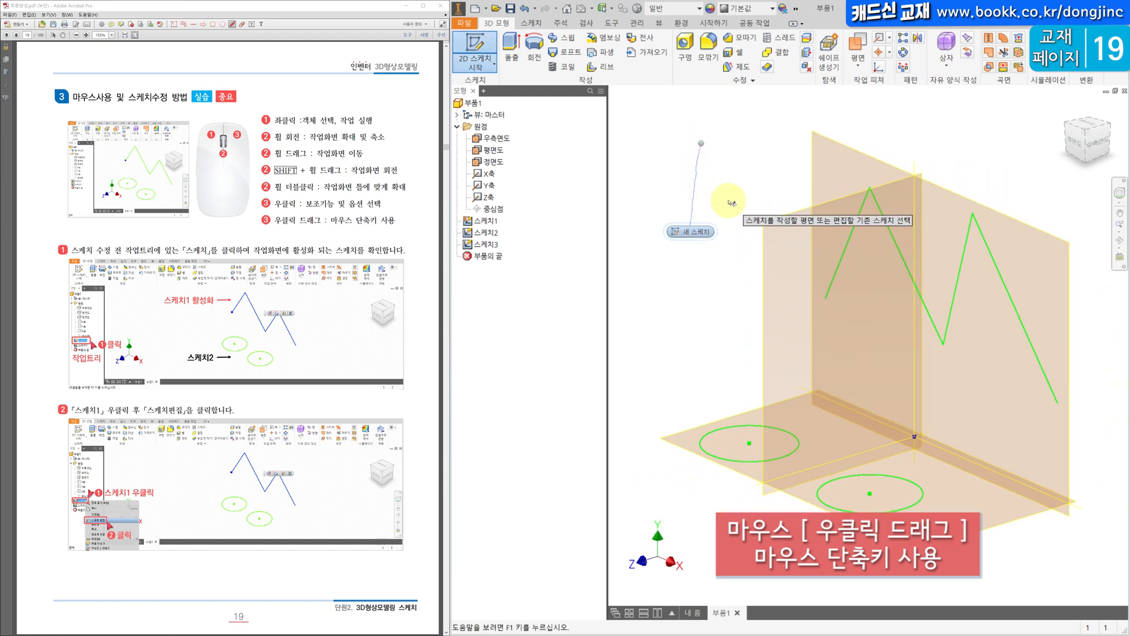
key(Escape)
right_click(707, 183)
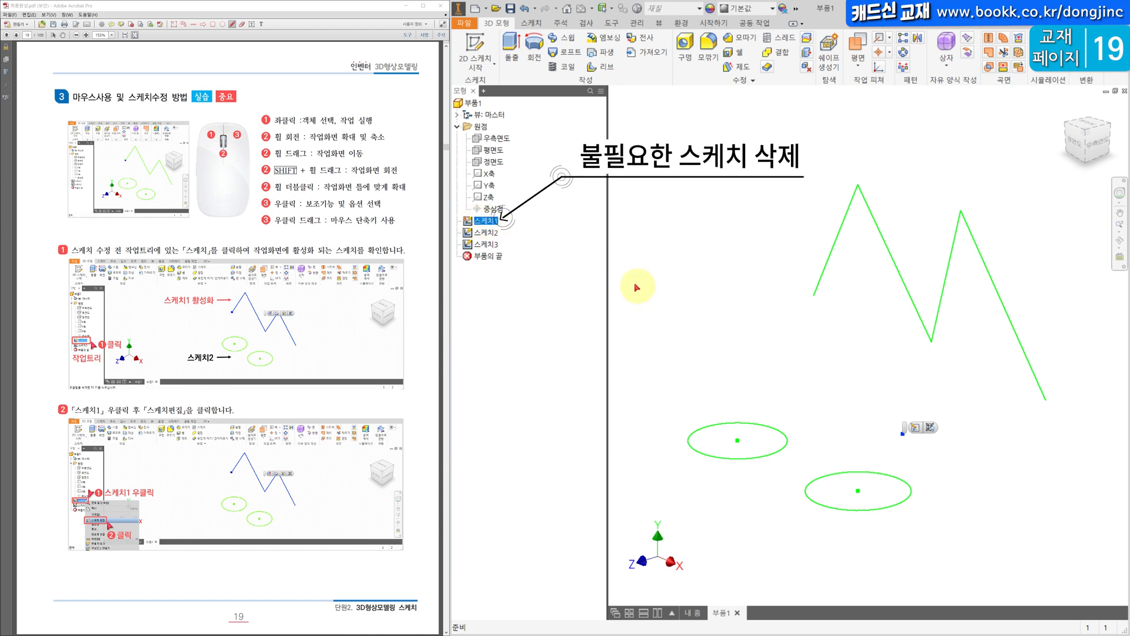
Highlight 스케치2 and 스케치3 one at a time to check which geometry each sketch contains, and clear the selection.
click(480, 234)
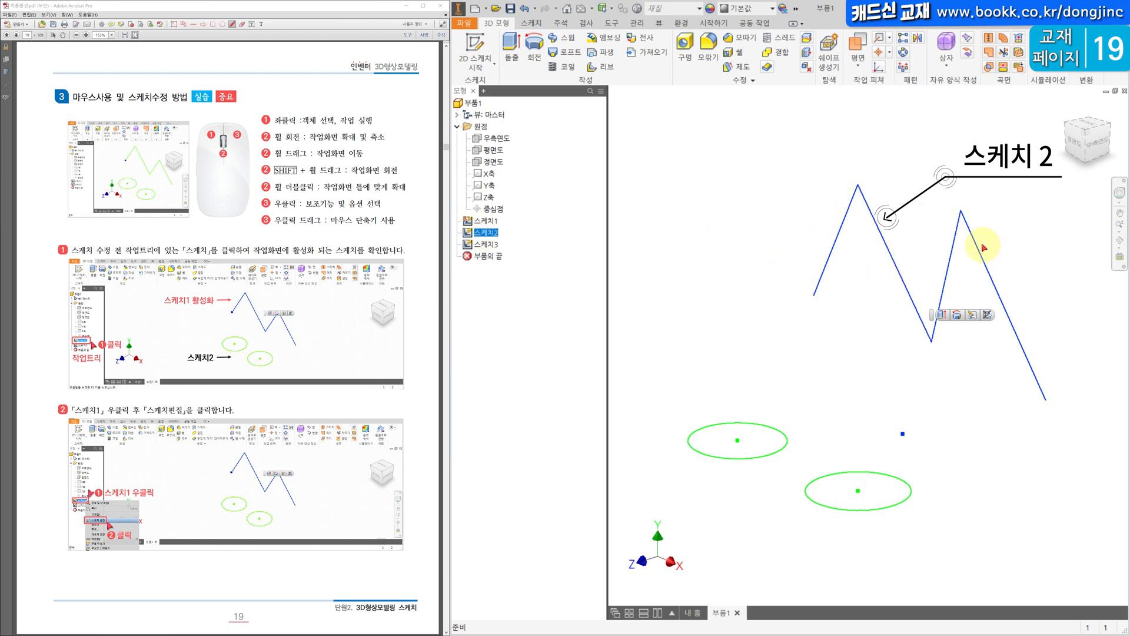
click(485, 244)
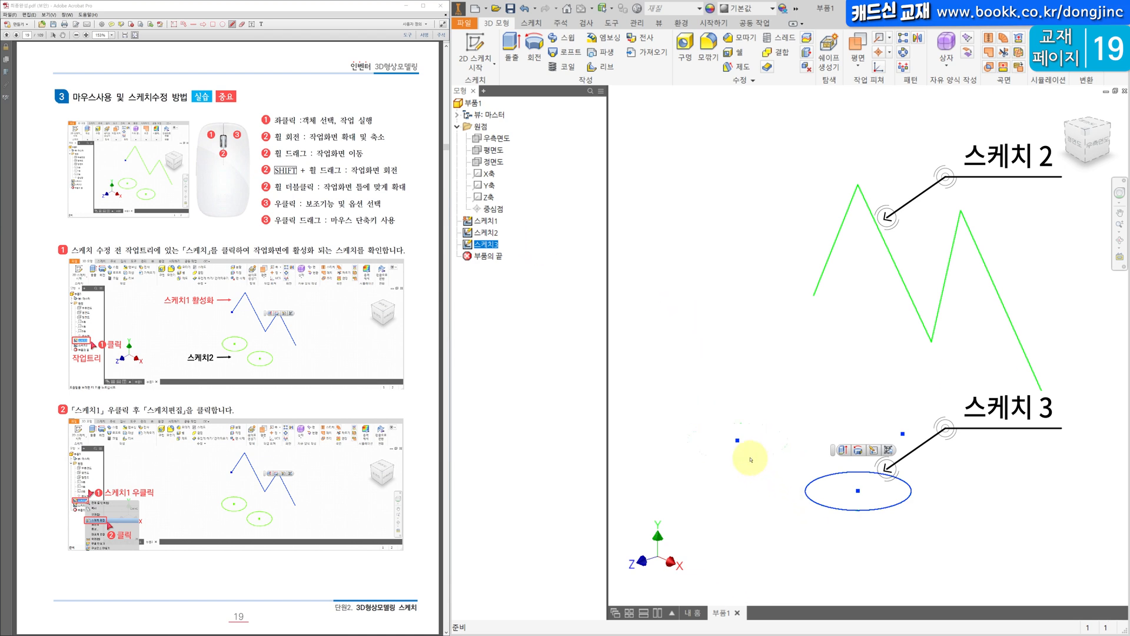
click(512, 279)
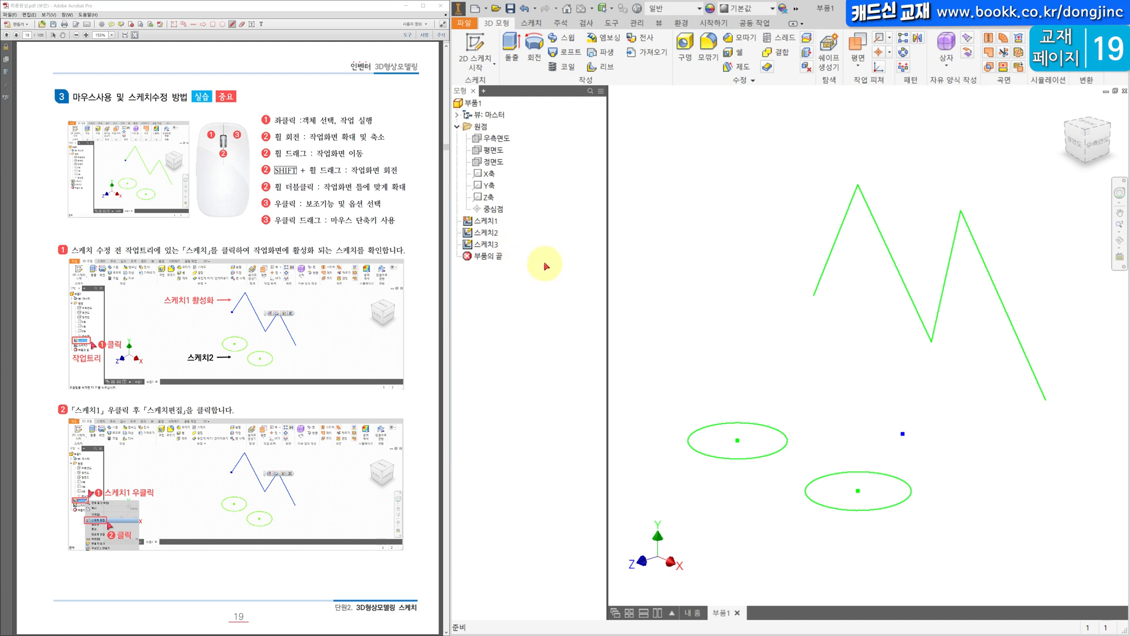
Open the zigzag sketch 스케치2 for editing and advance the textbook to page 20.
click(495, 234)
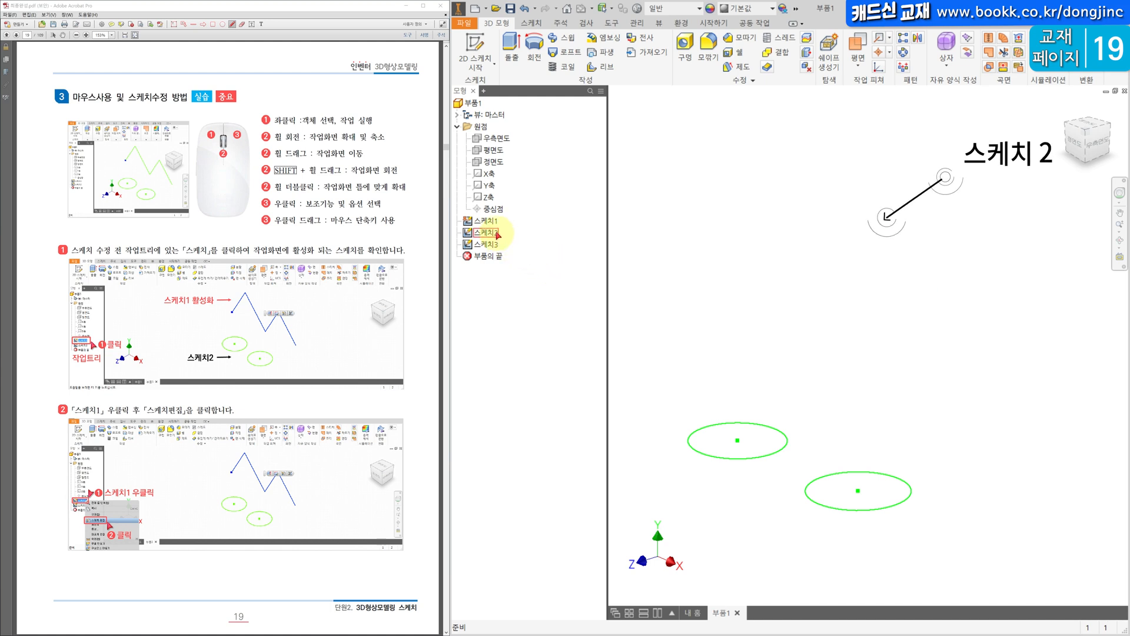
click(496, 235)
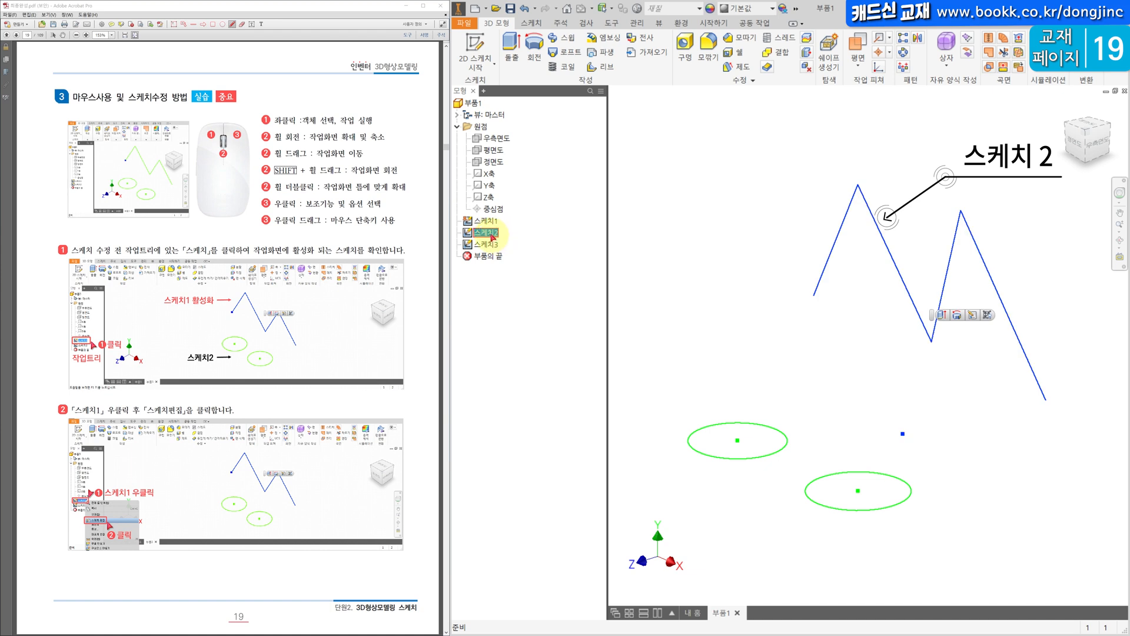
right_click(494, 238)
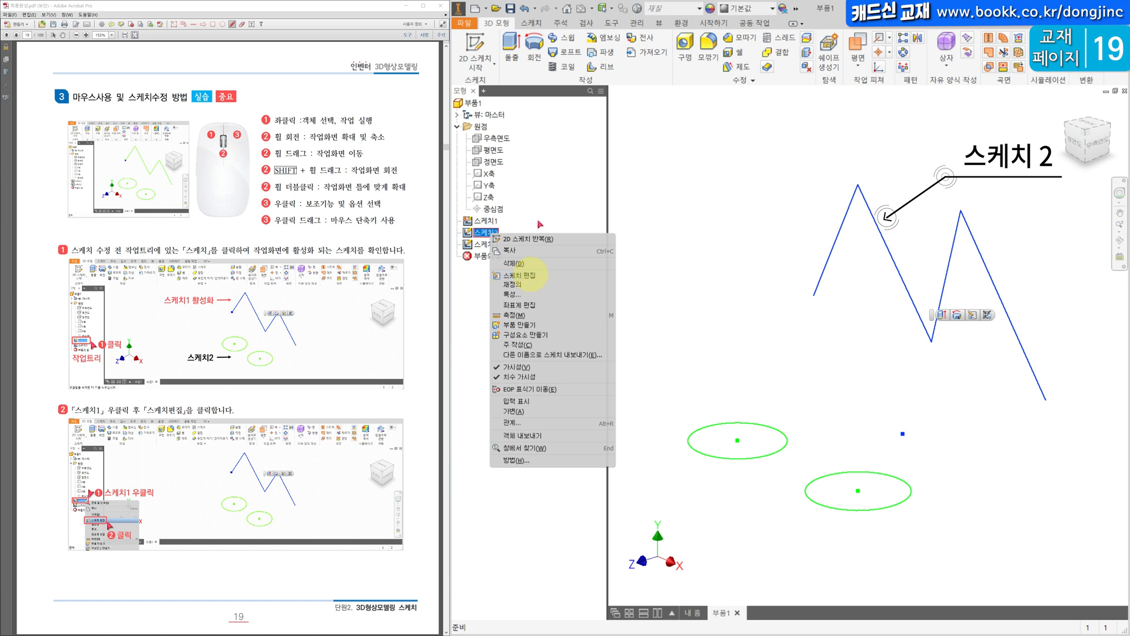
click(556, 180)
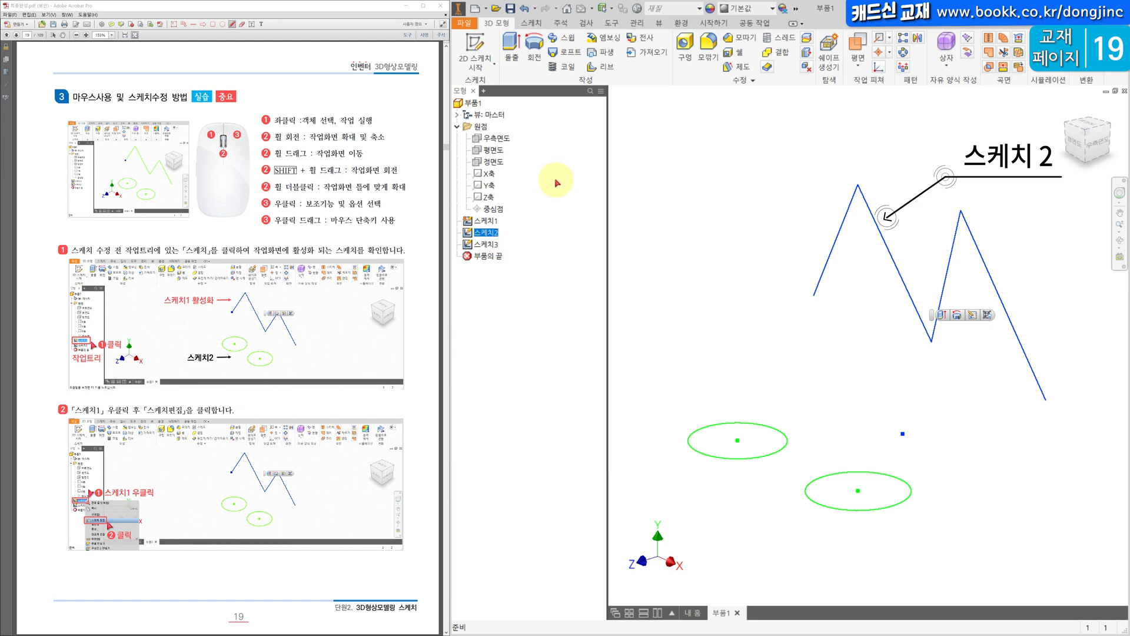
right_click(499, 235)
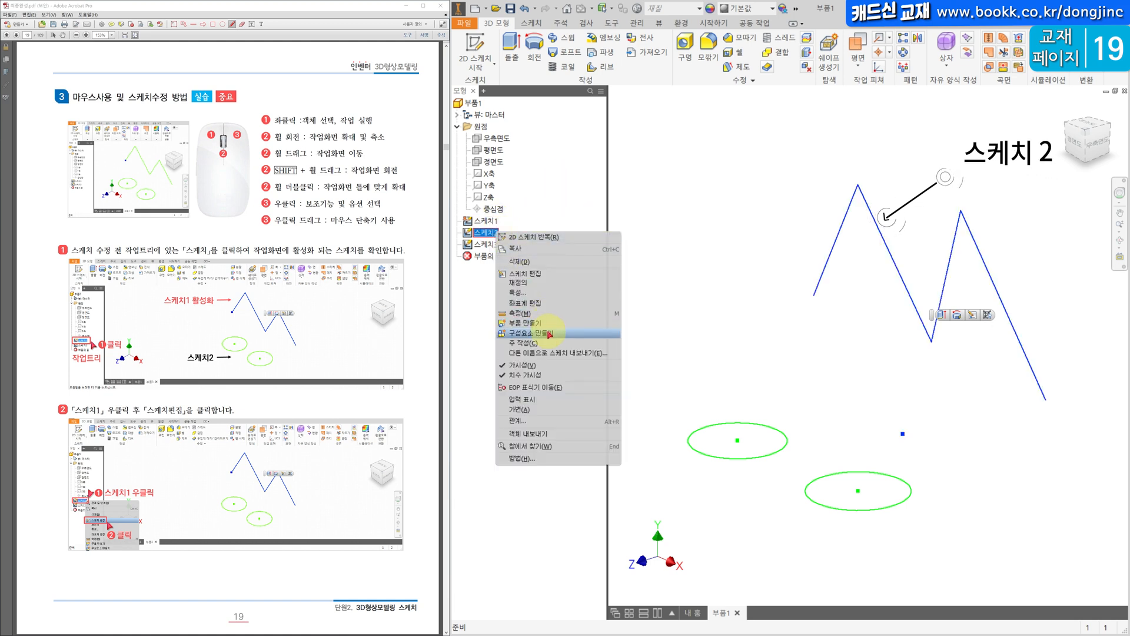
click(532, 274)
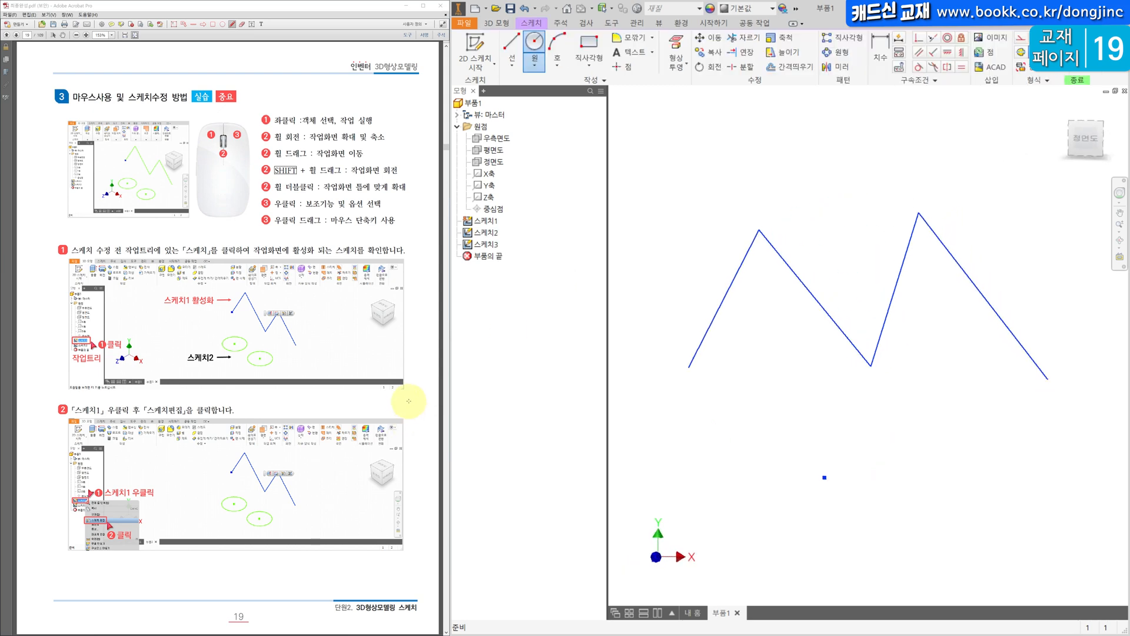
scroll(408, 401, down, 1)
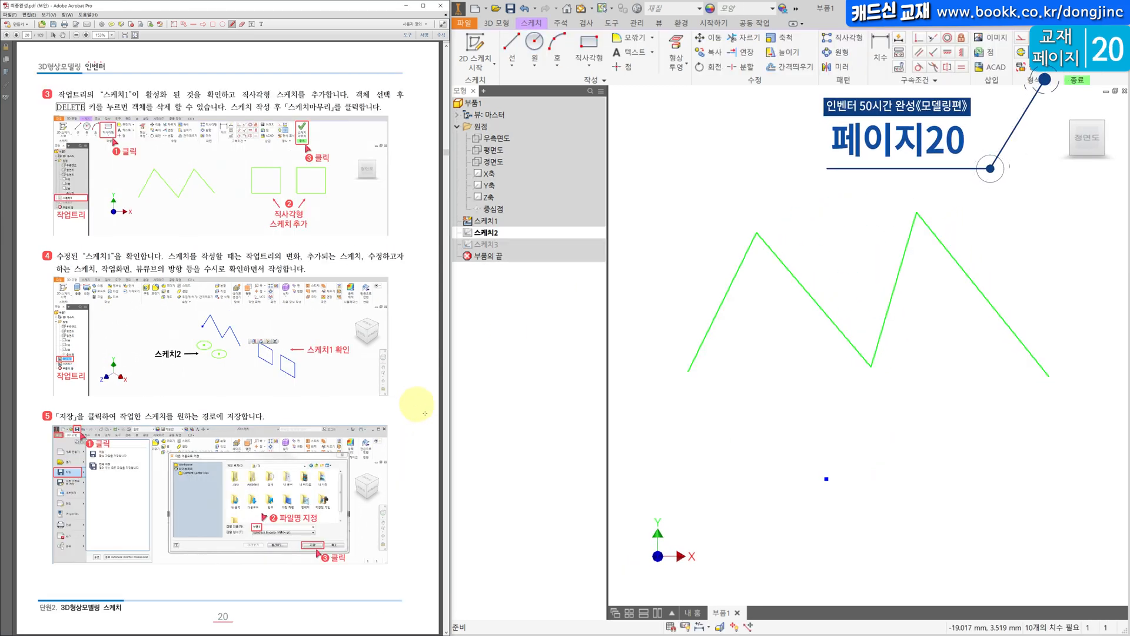
Add three two-point rectangles side by side above the zigzag in 스케치2, and finish the sketch.
click(589, 47)
click(674, 134)
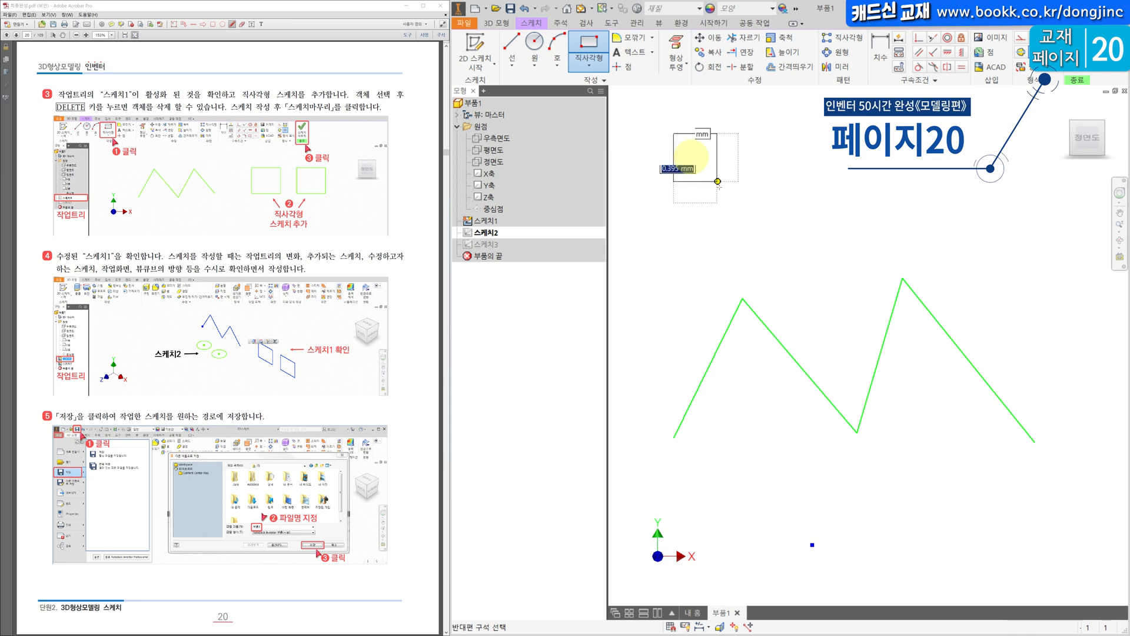
click(734, 207)
click(795, 122)
click(857, 213)
click(910, 116)
click(987, 214)
scroll(988, 297, down, 3)
middle_drag(987, 298, 855, 301)
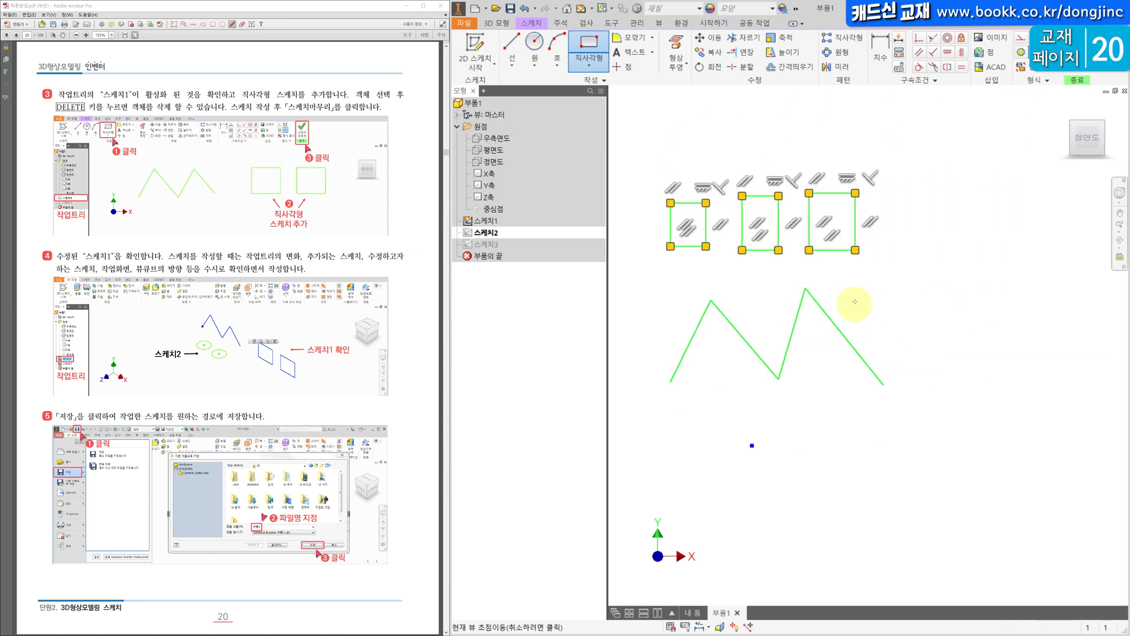
click(1078, 62)
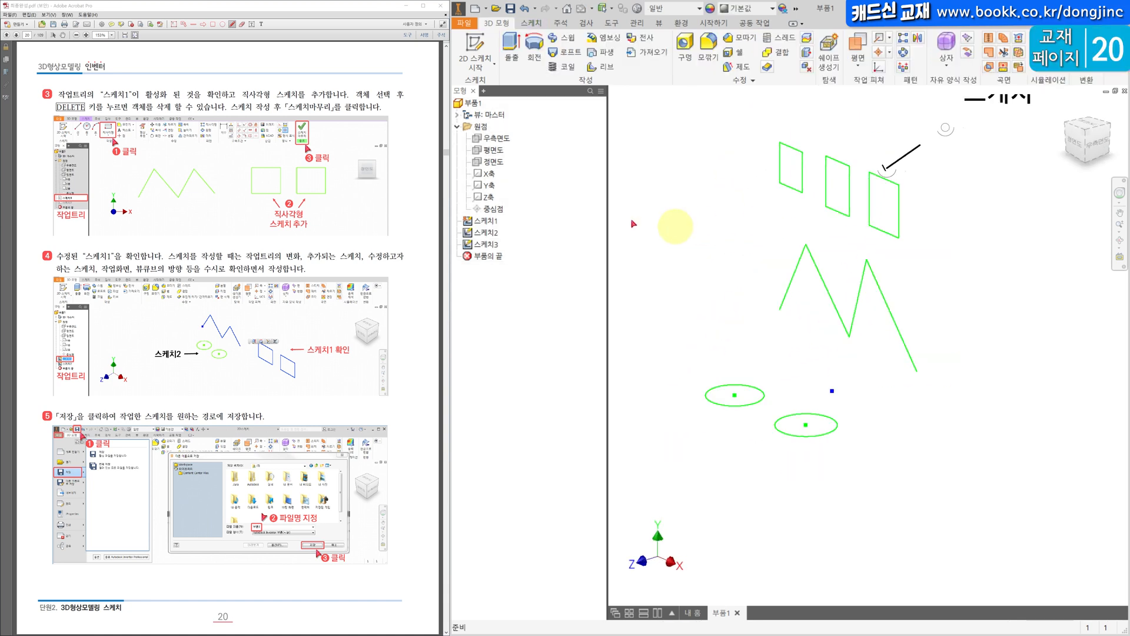
Highlight 스케치2 to check which geometry it contains, and clear the selection.
click(487, 233)
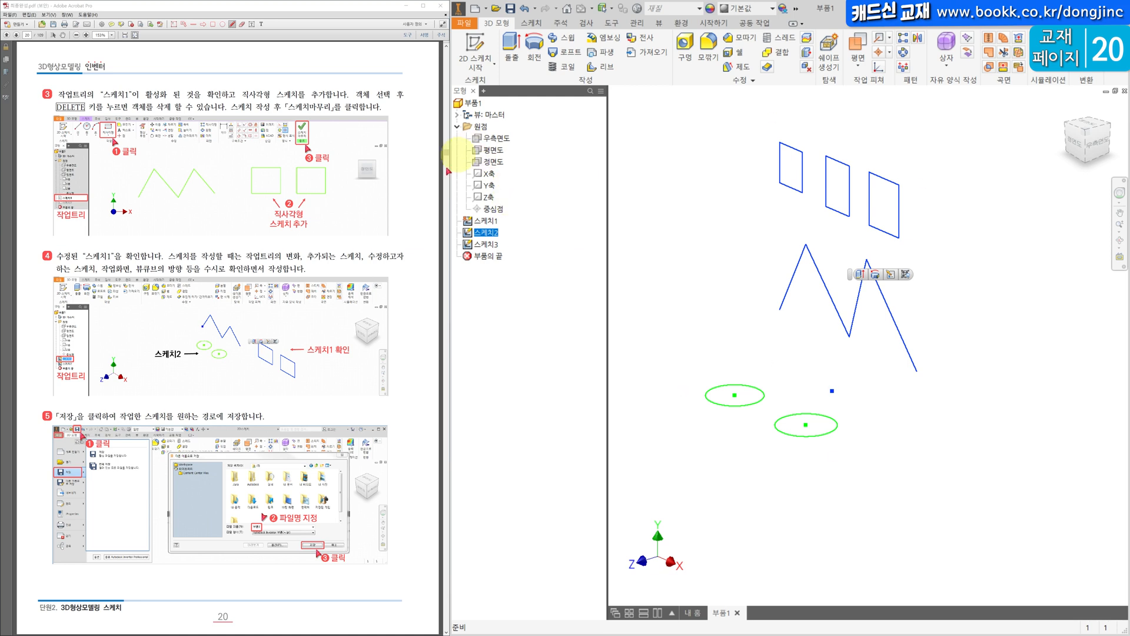
click(497, 234)
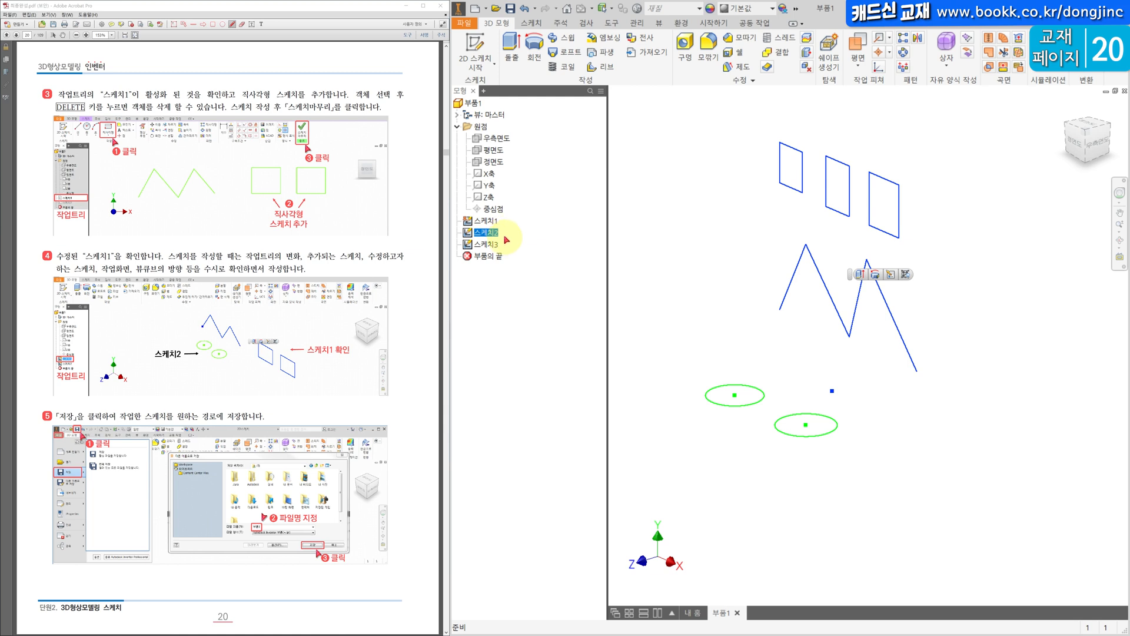
click(469, 235)
key(Escape)
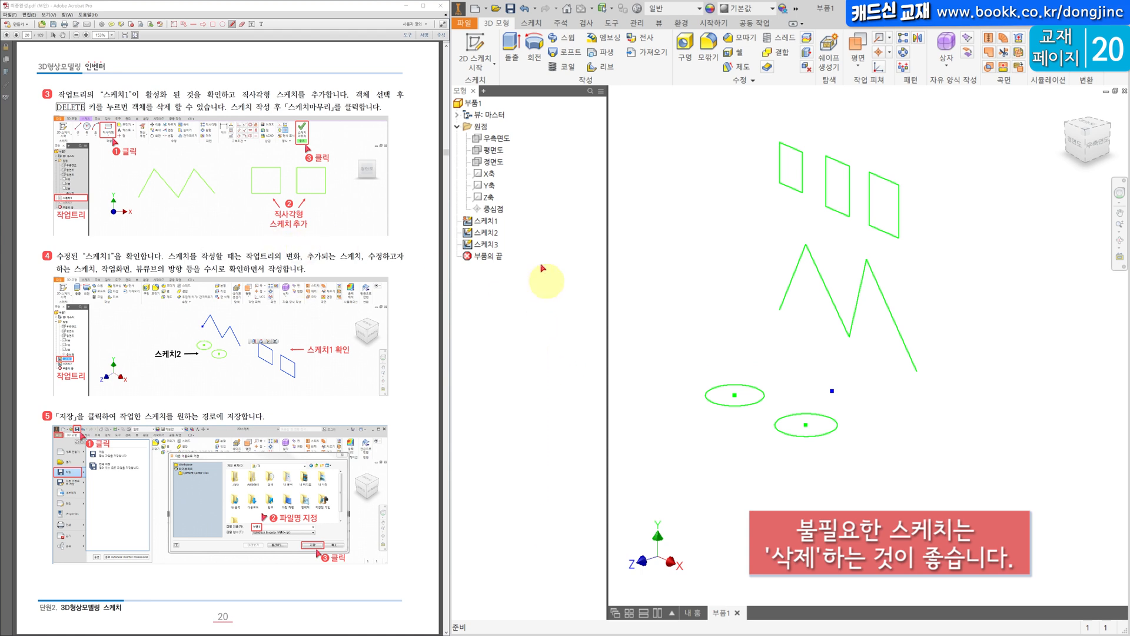
Delete the circle sketch 스케치3, and undo the deletion.
click(492, 243)
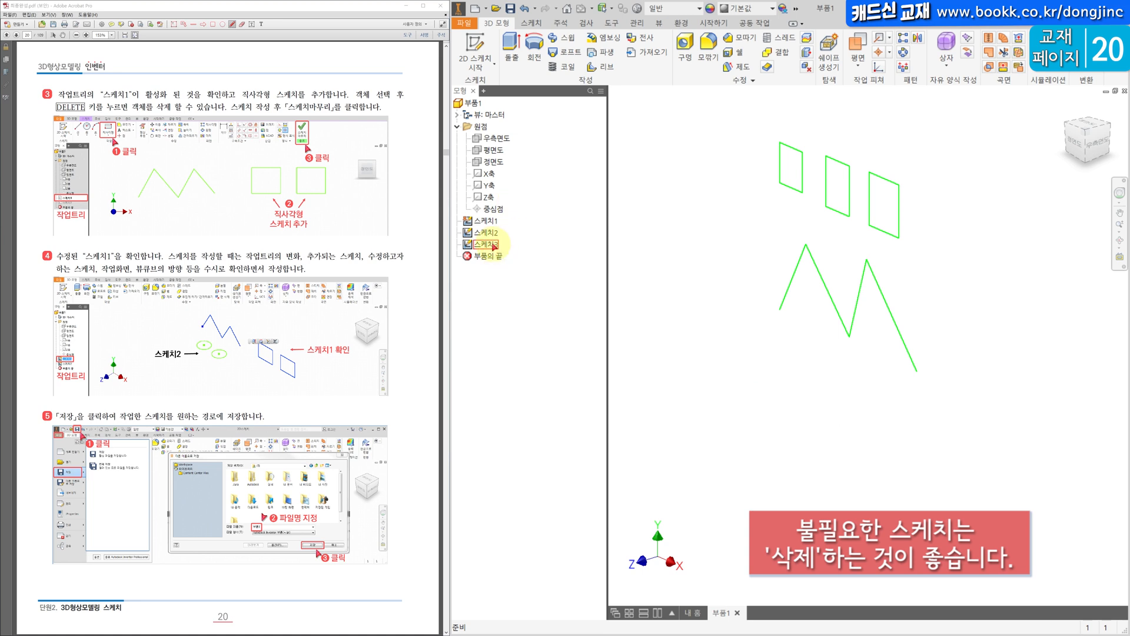
click(492, 244)
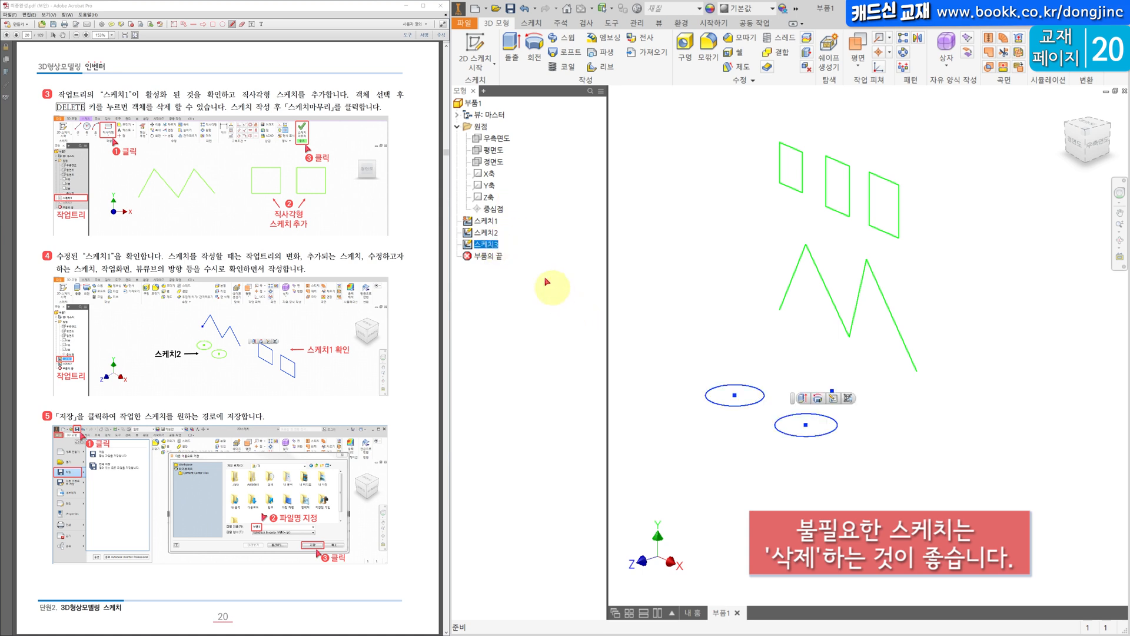
click(467, 244)
click(467, 244)
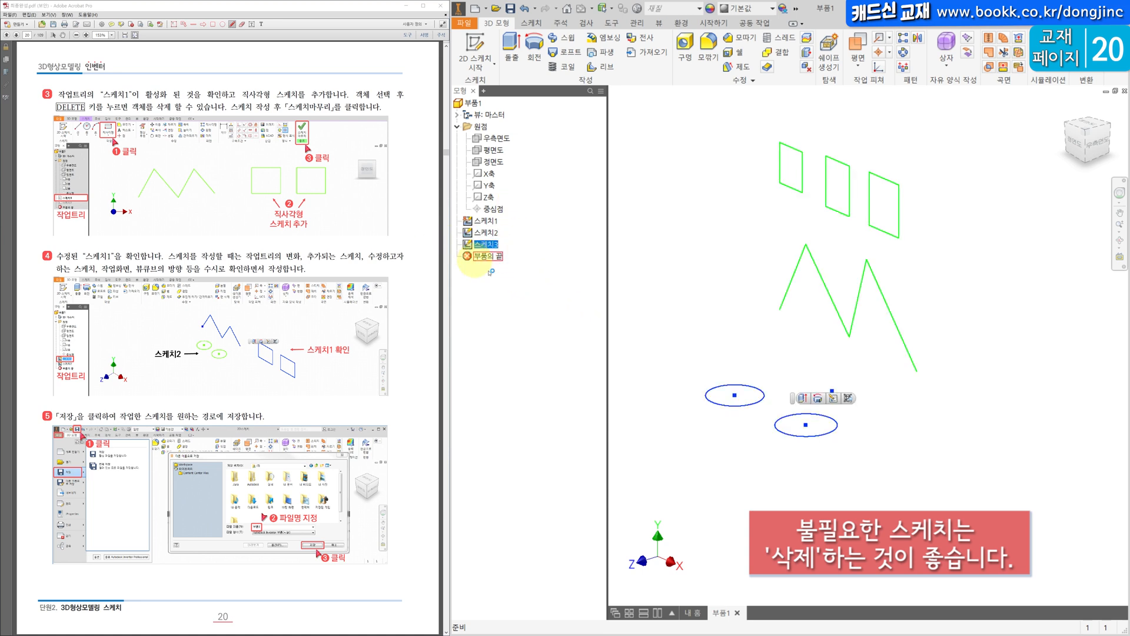
key(Delete)
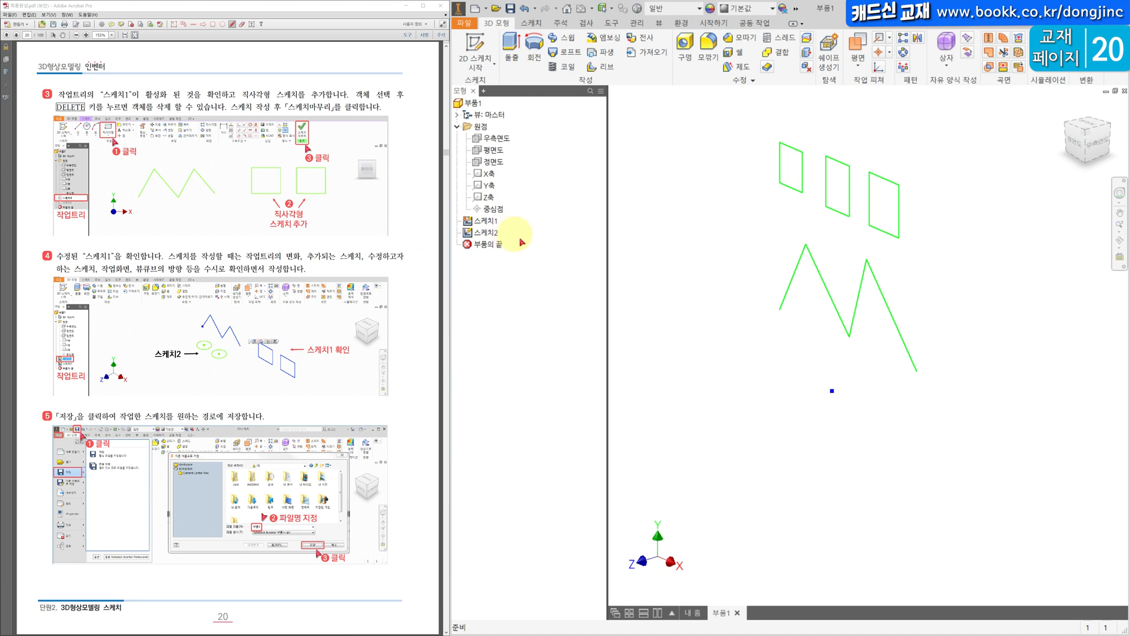
key(ctrl+z)
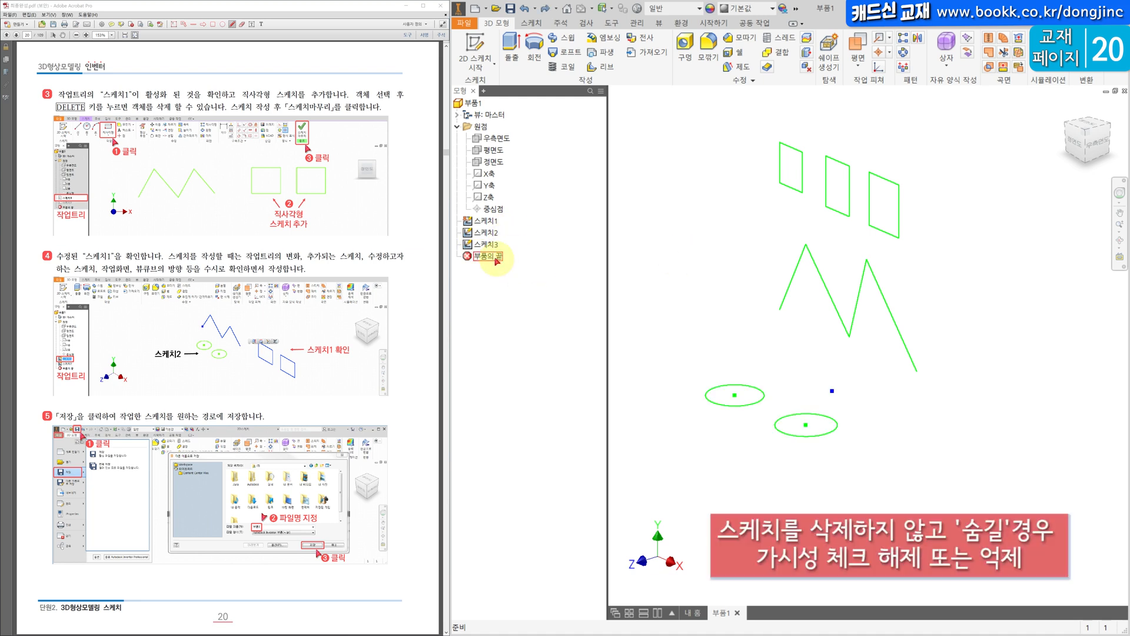
Turn off the visibility (가시성) of 스케치3, and turn it back on.
right_click(493, 245)
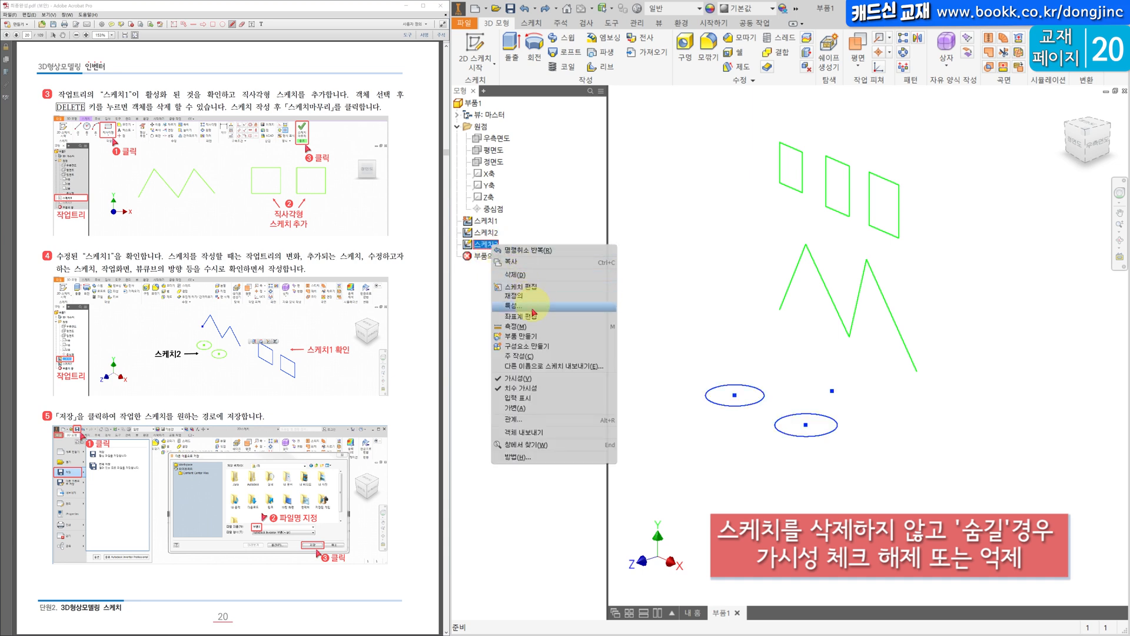
click(541, 380)
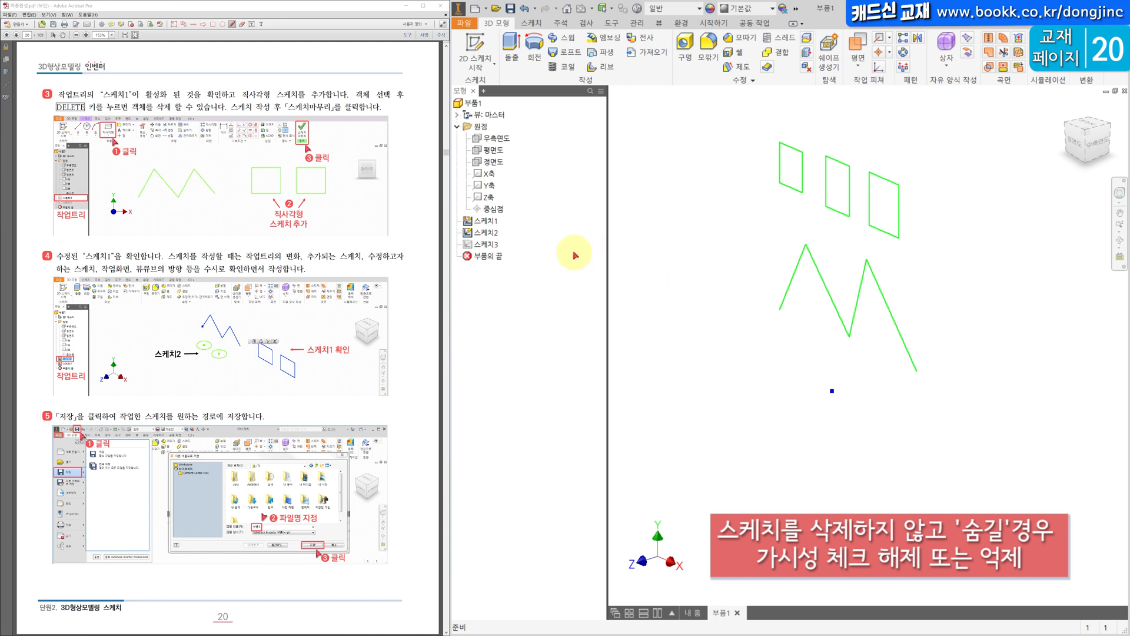
right_click(487, 244)
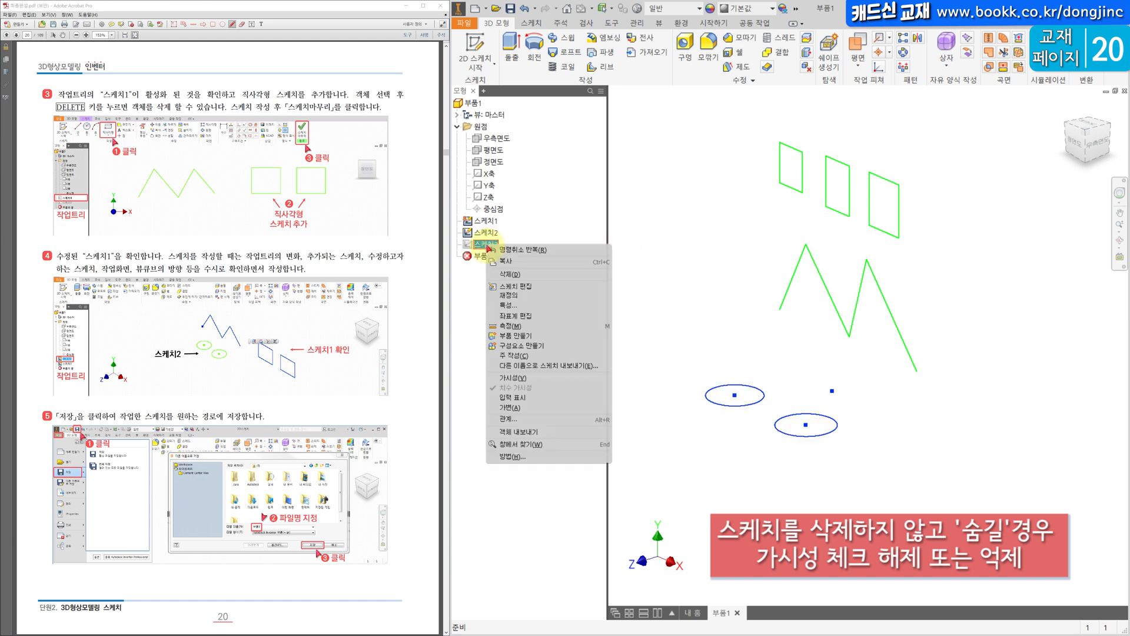
click(532, 377)
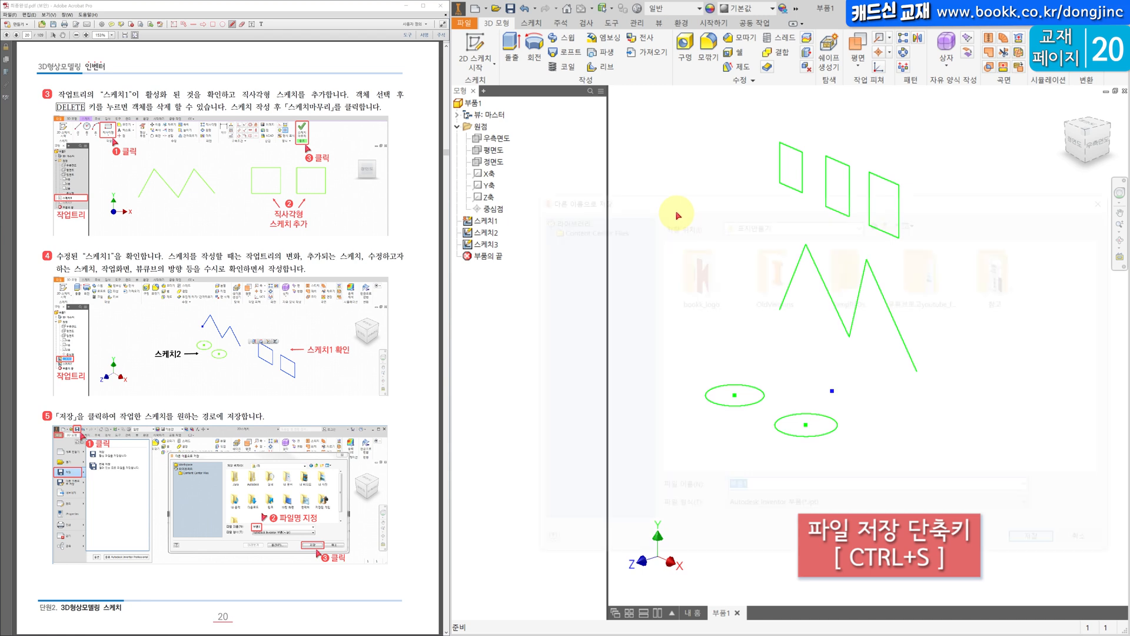
Save the part as 부품1.ipt in the 표지만들기 folder.
key(ctrl+s)
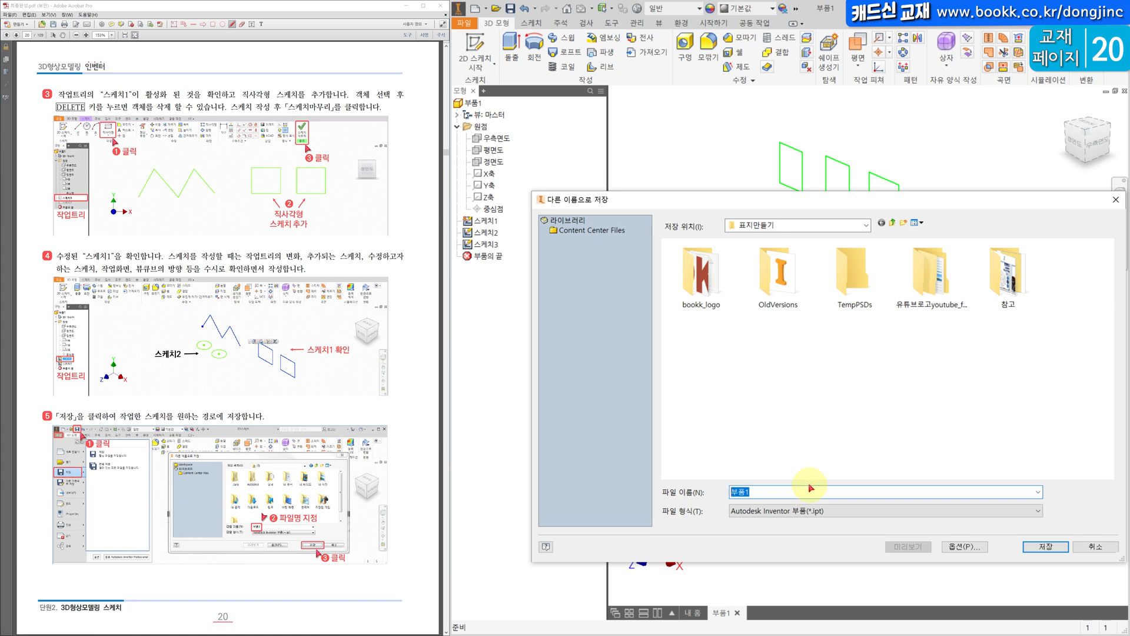
click(1032, 555)
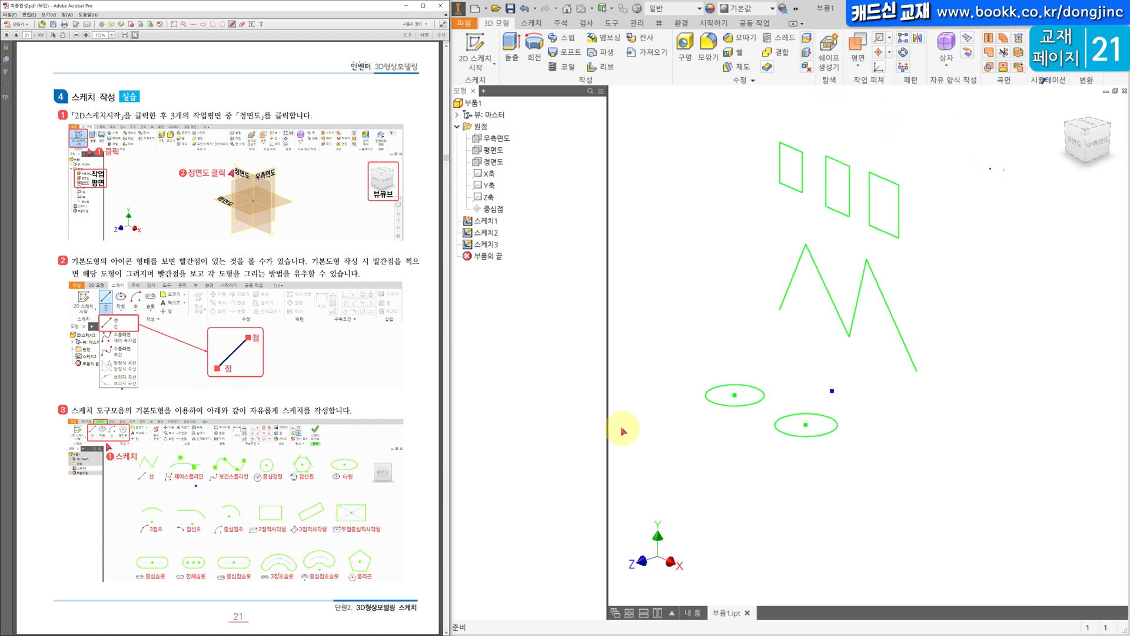
Create a new part from the 부품.ipt template, and start a 2D sketch on the front plane (정면도).
click(475, 8)
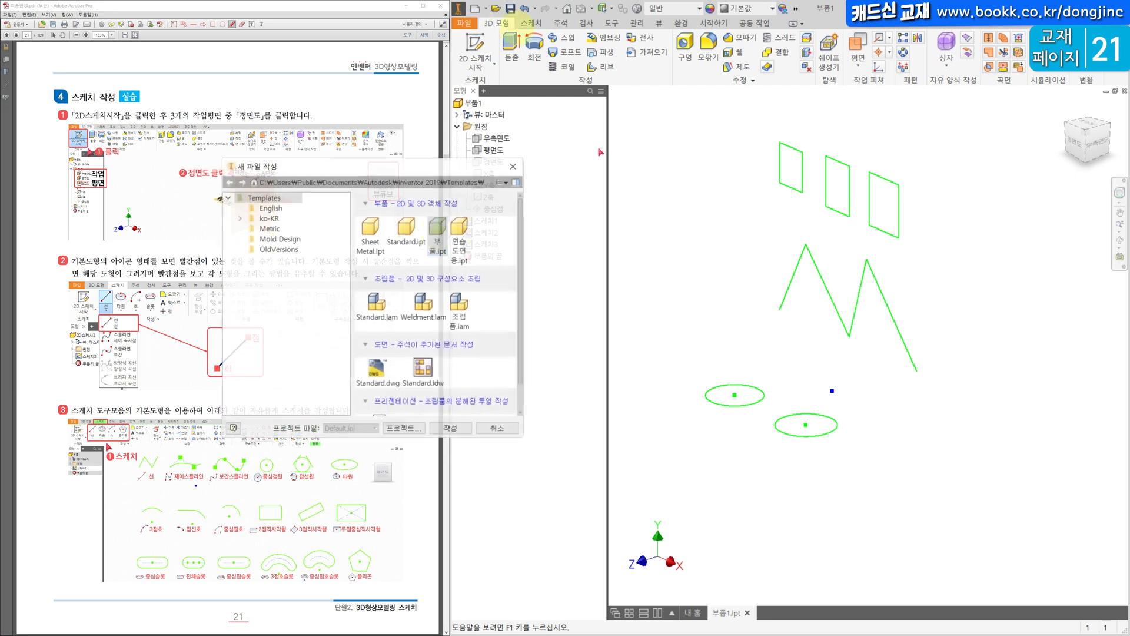
double_click(435, 229)
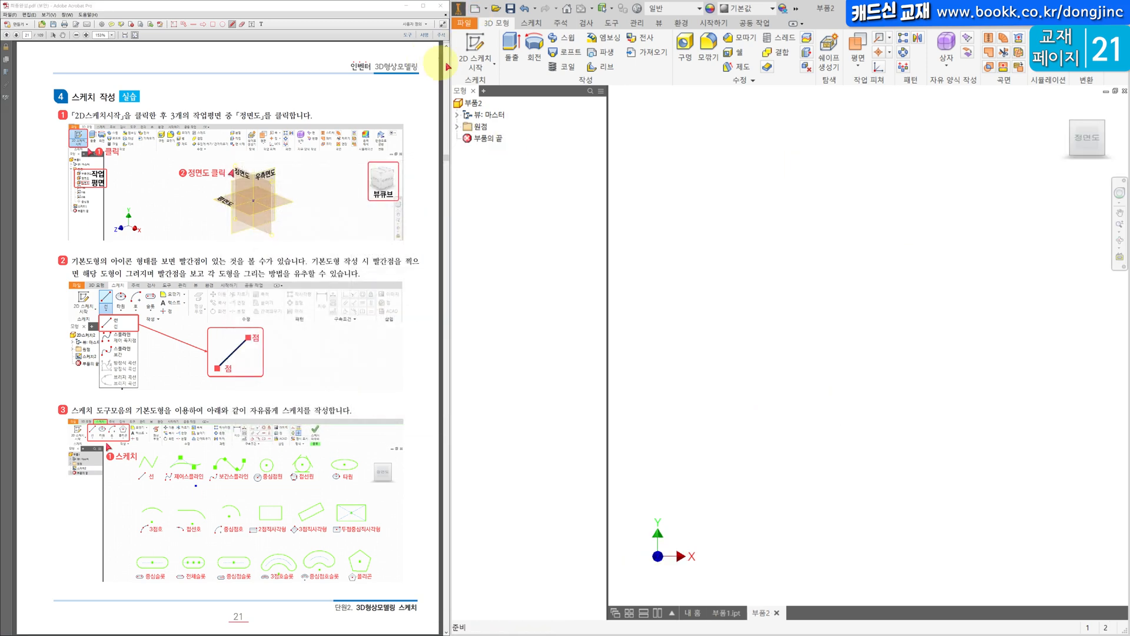
click(474, 49)
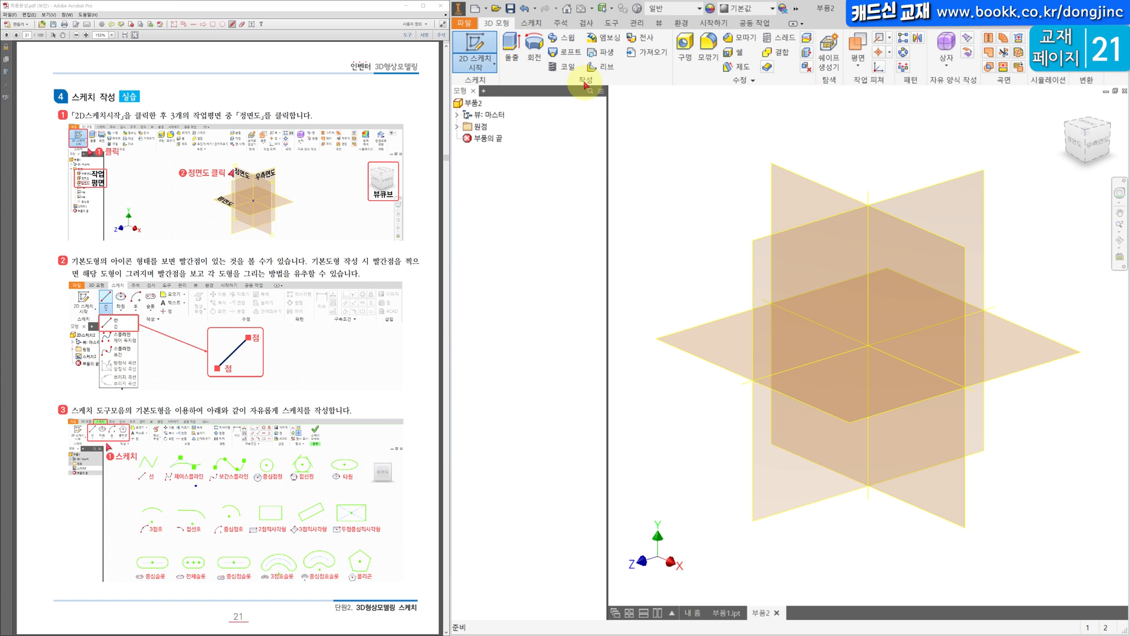
click(804, 177)
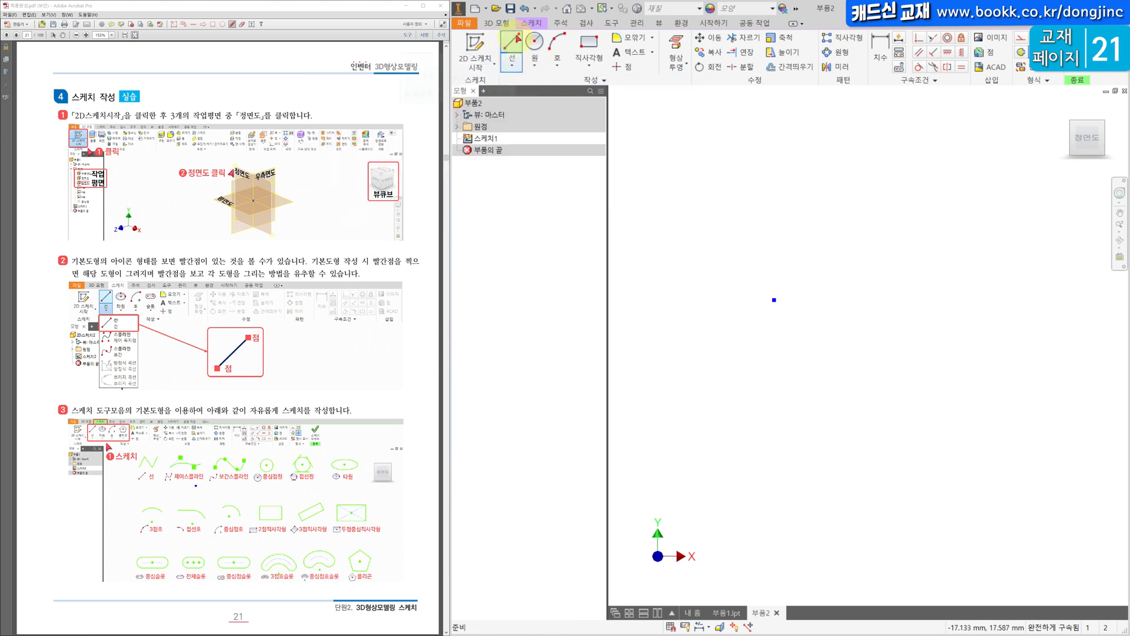
Examine the Line (선), Circle (원) and Arc (호) tool icons for how each shape is drawn.
click(507, 52)
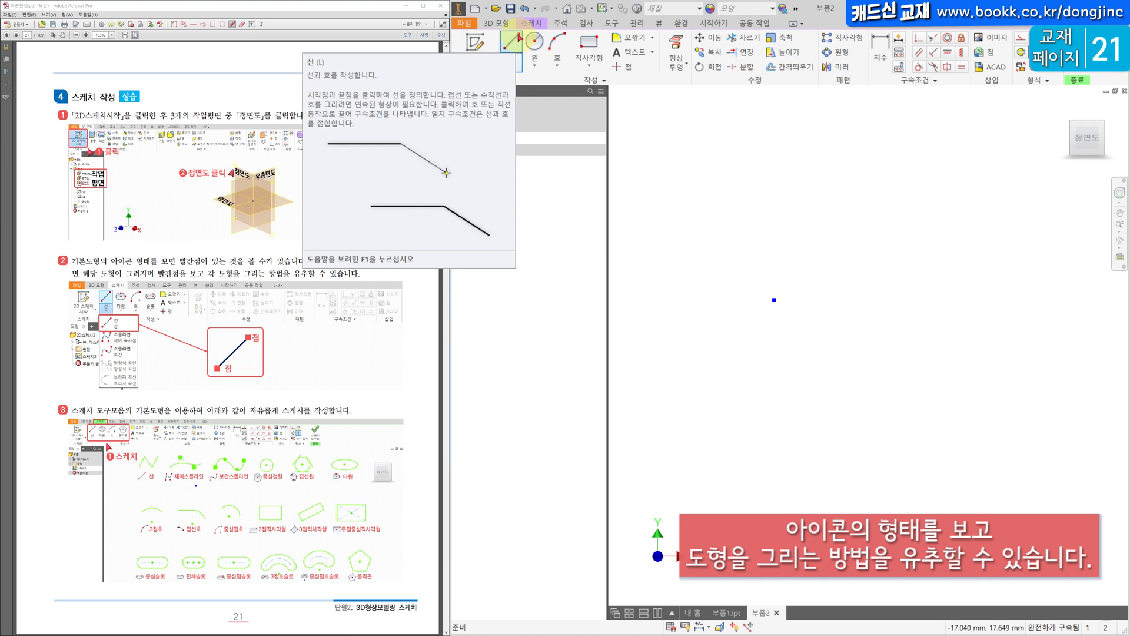
click(535, 42)
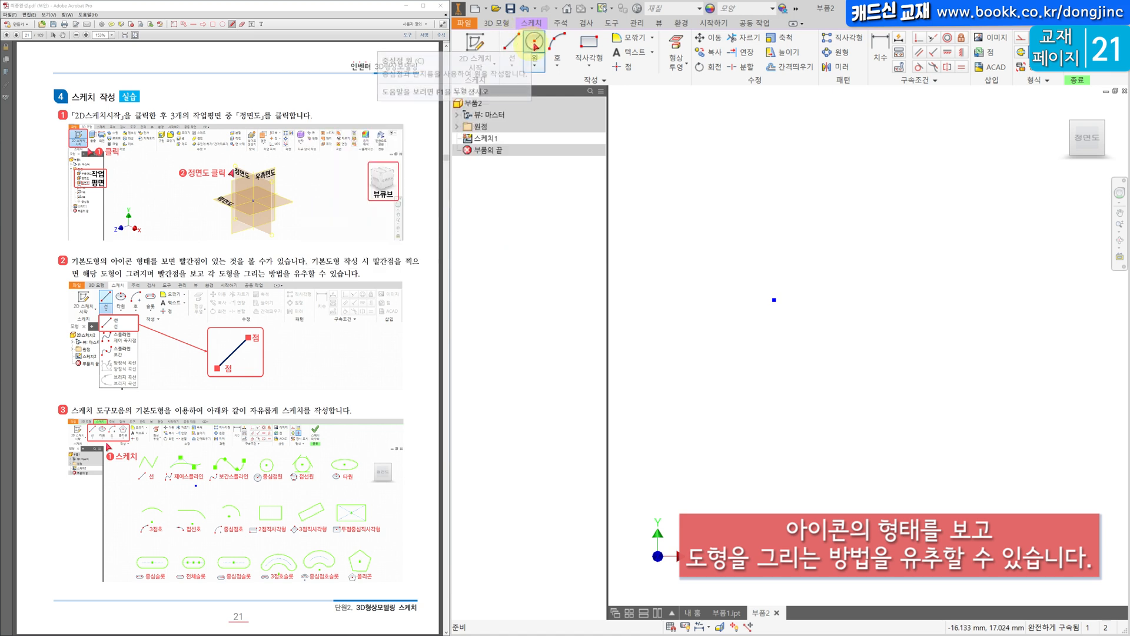
click(559, 44)
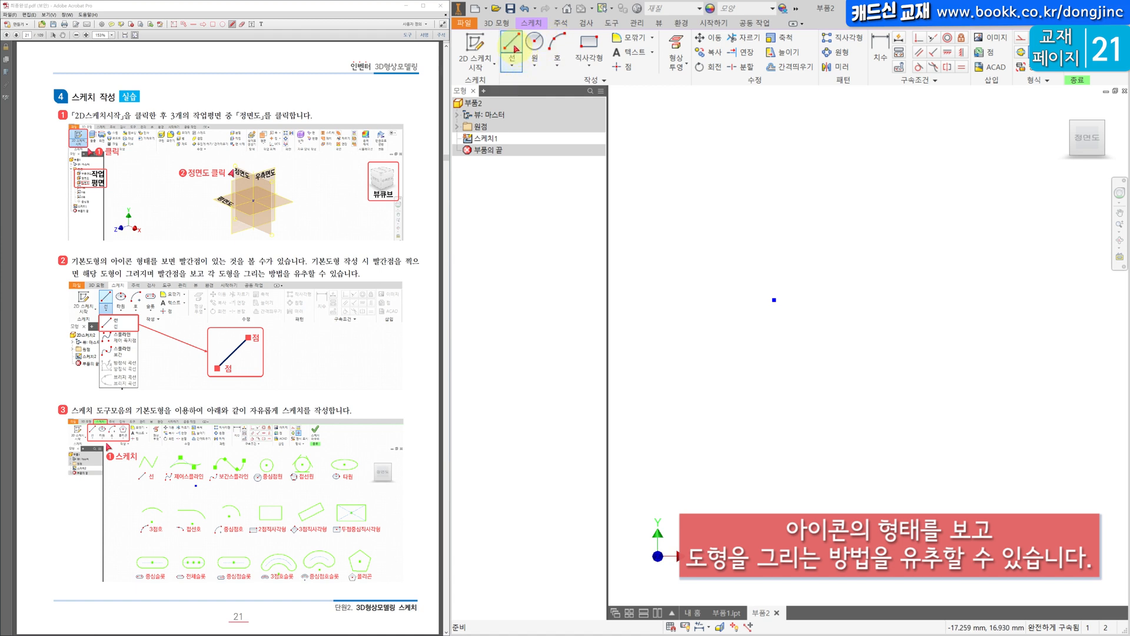
Draw a connected four-segment zigzag line above the sketch origin.
click(514, 49)
click(697, 214)
click(731, 163)
click(759, 210)
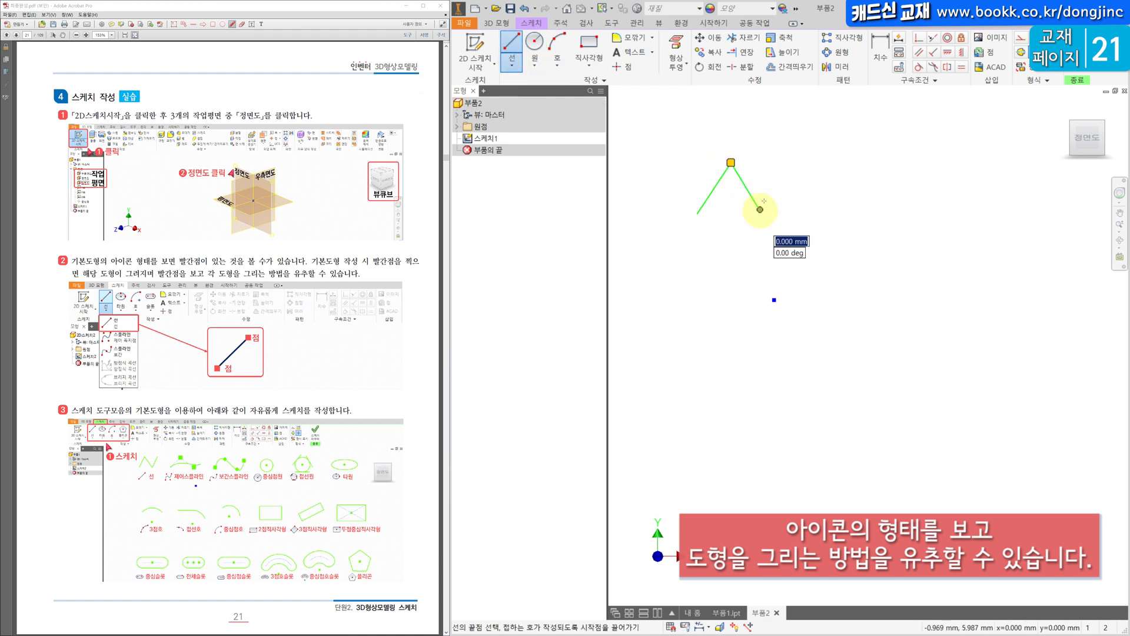
click(785, 158)
click(818, 213)
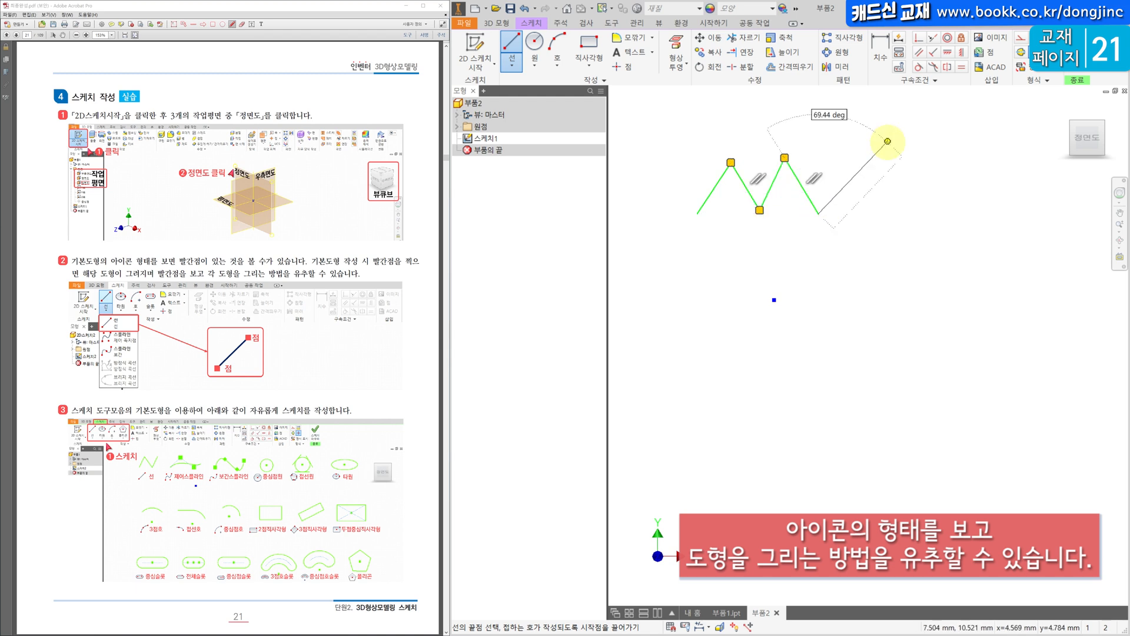
key(Escape)
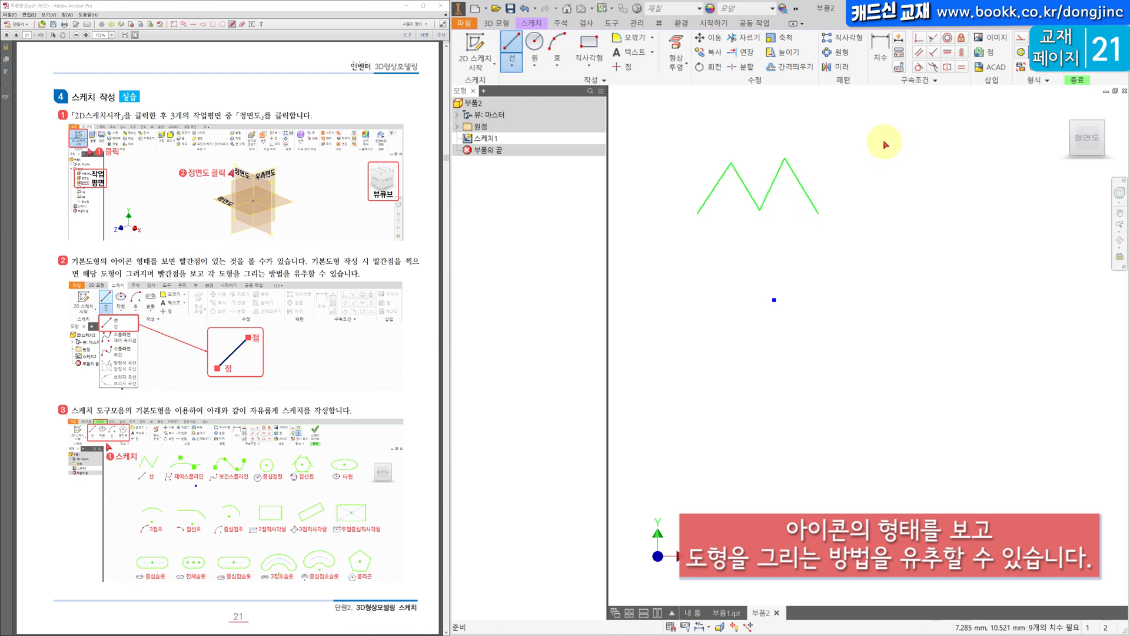
Draw a centre-point circle beside the zigzag's right end and an open three-point arc below and left of the origin.
click(534, 43)
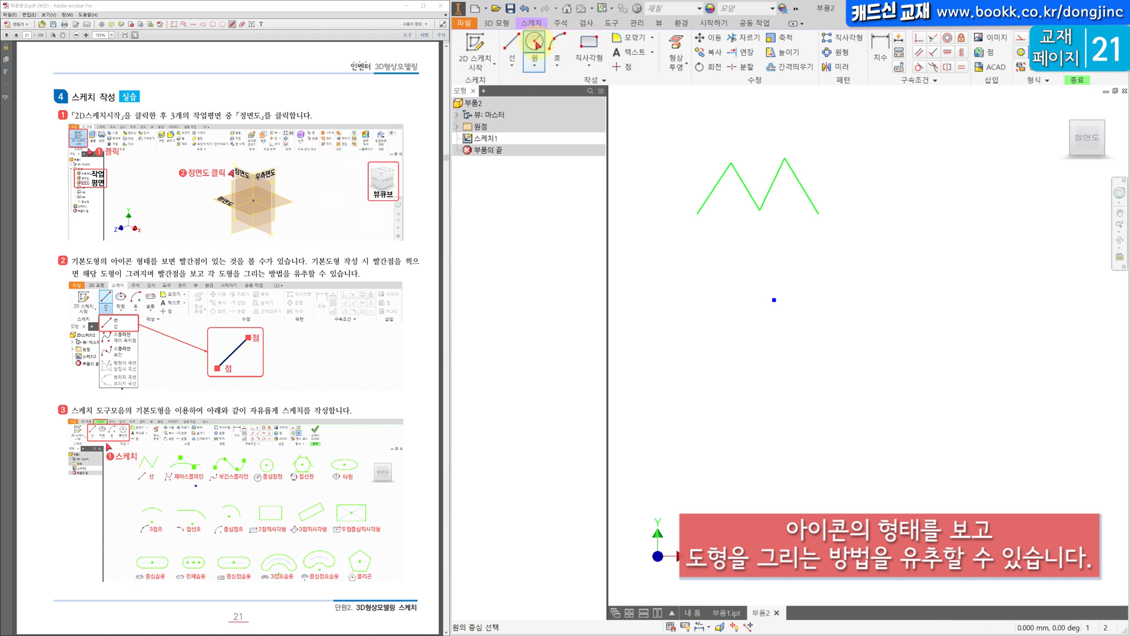
click(871, 231)
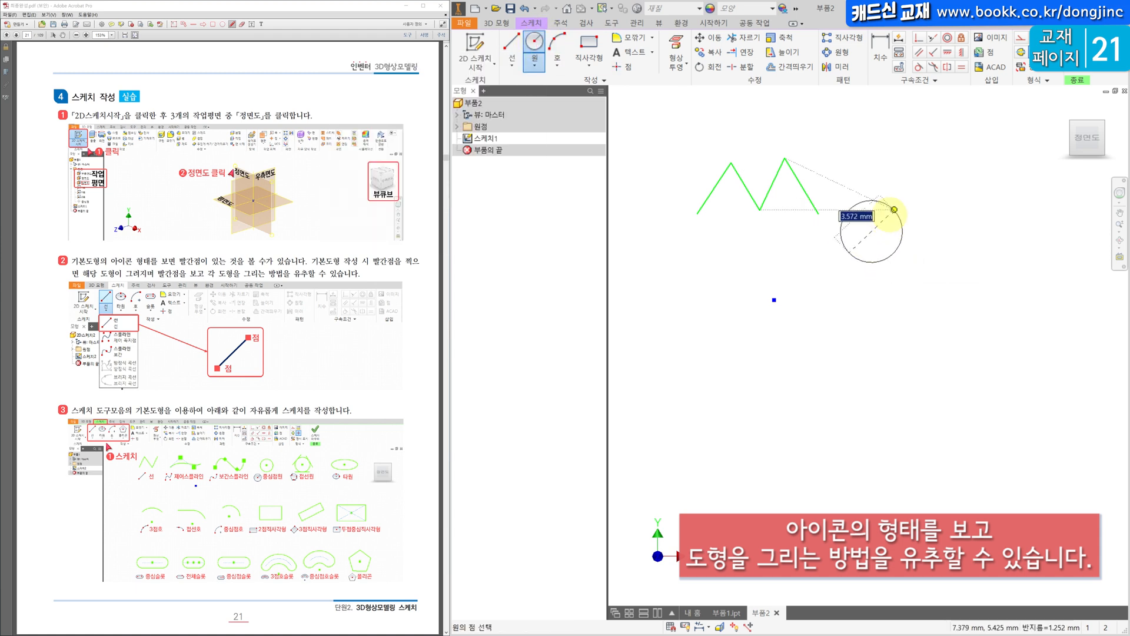
click(901, 201)
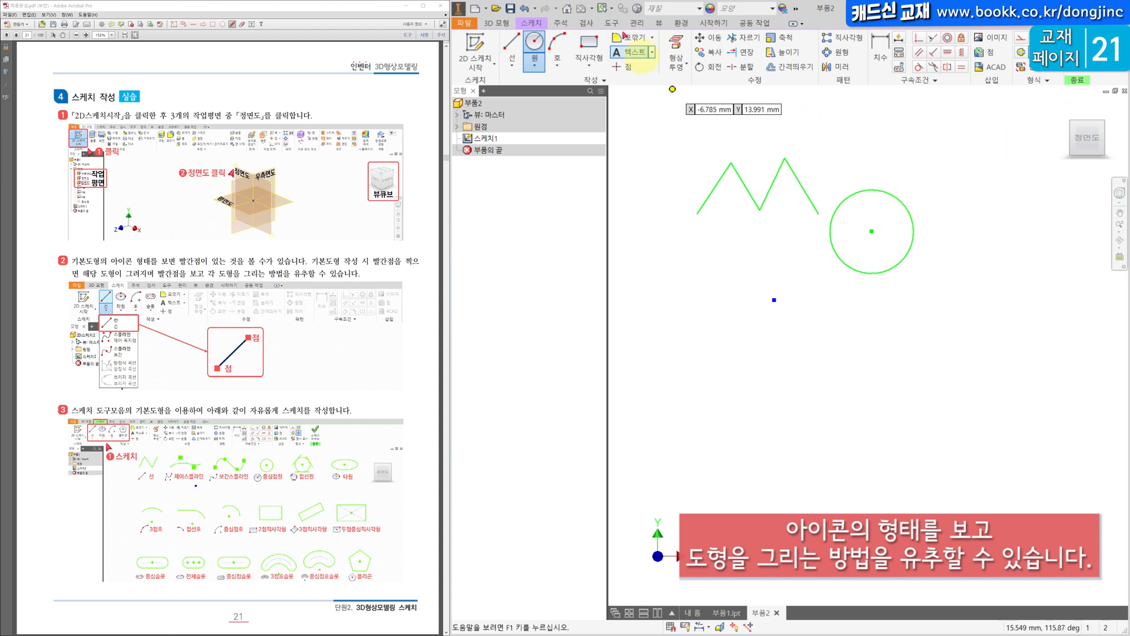
click(558, 46)
click(731, 328)
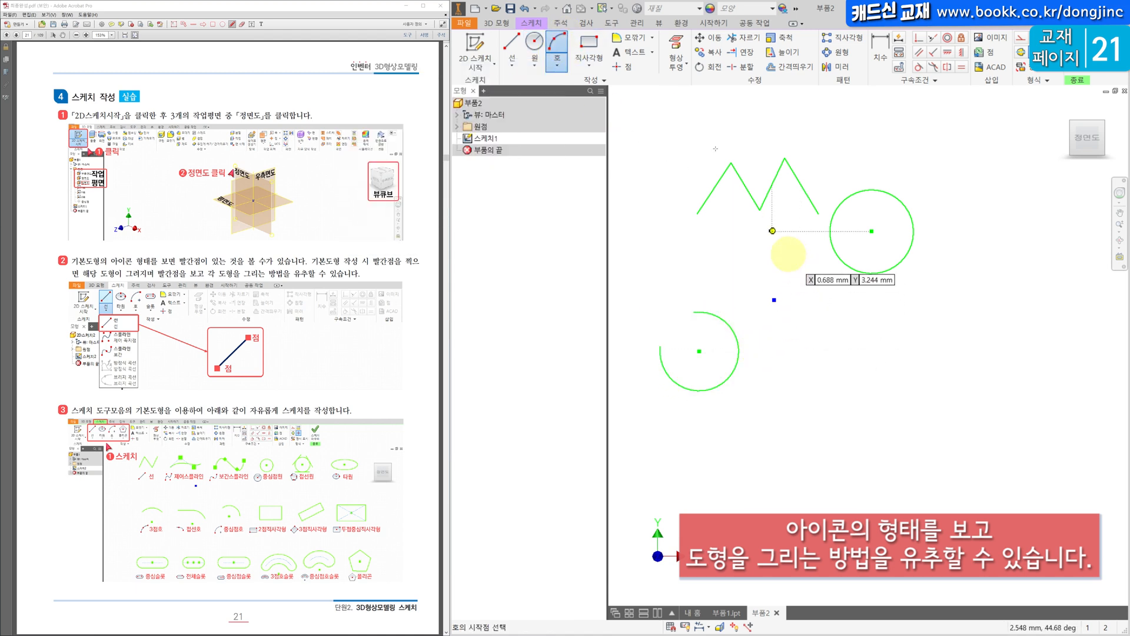
Draw a two-point rectangle below the origin, to the right of the arc.
click(589, 47)
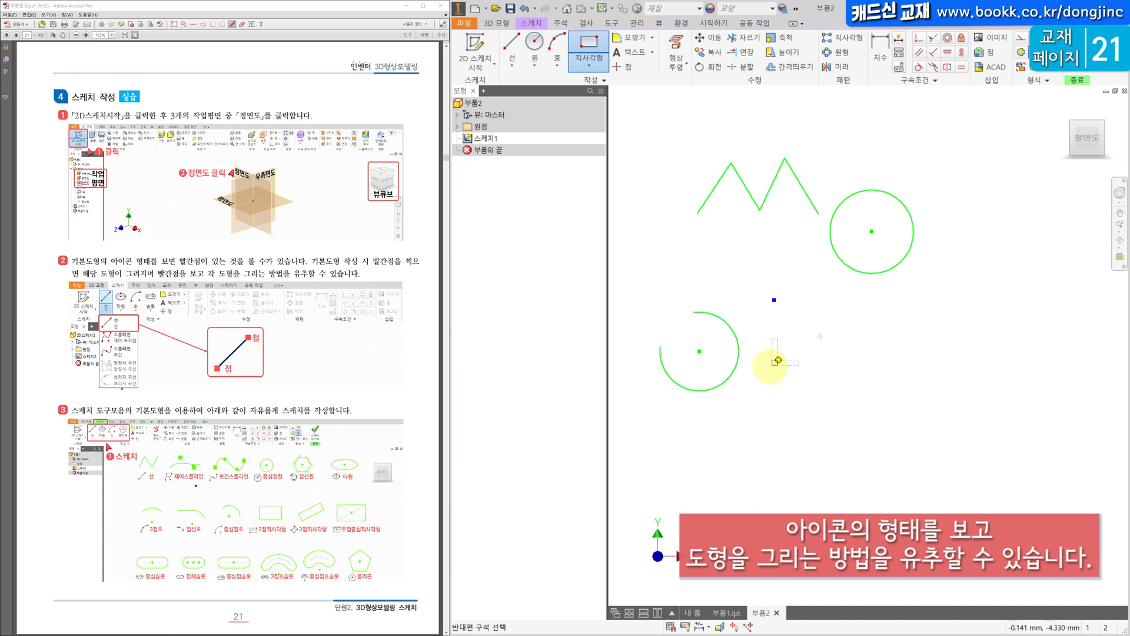
click(772, 365)
click(838, 322)
key(Escape)
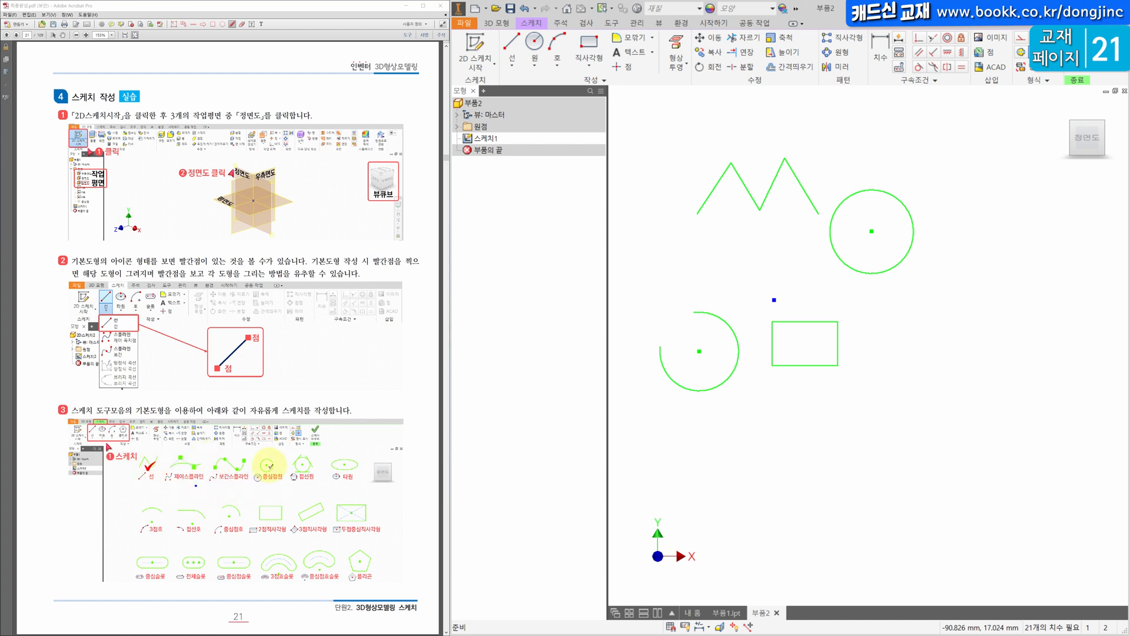
In Acrobat, add red check marks to the centre-point circle, three-point arc, rectangle and slot examples on textbook page 21.
drag(264, 466, 277, 463)
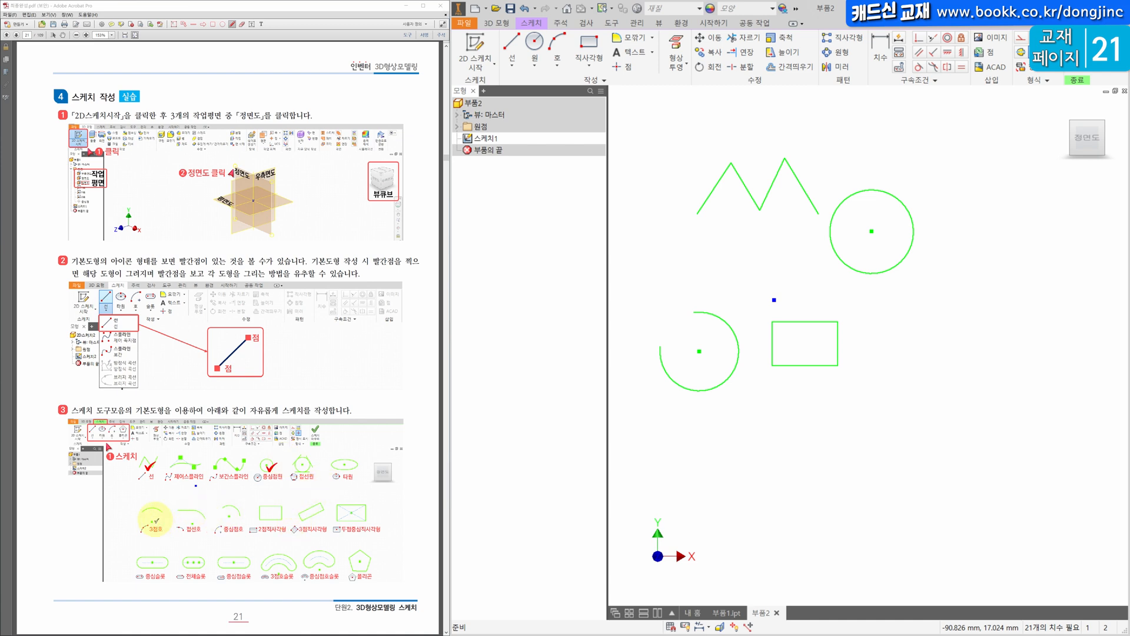
drag(153, 521, 164, 516)
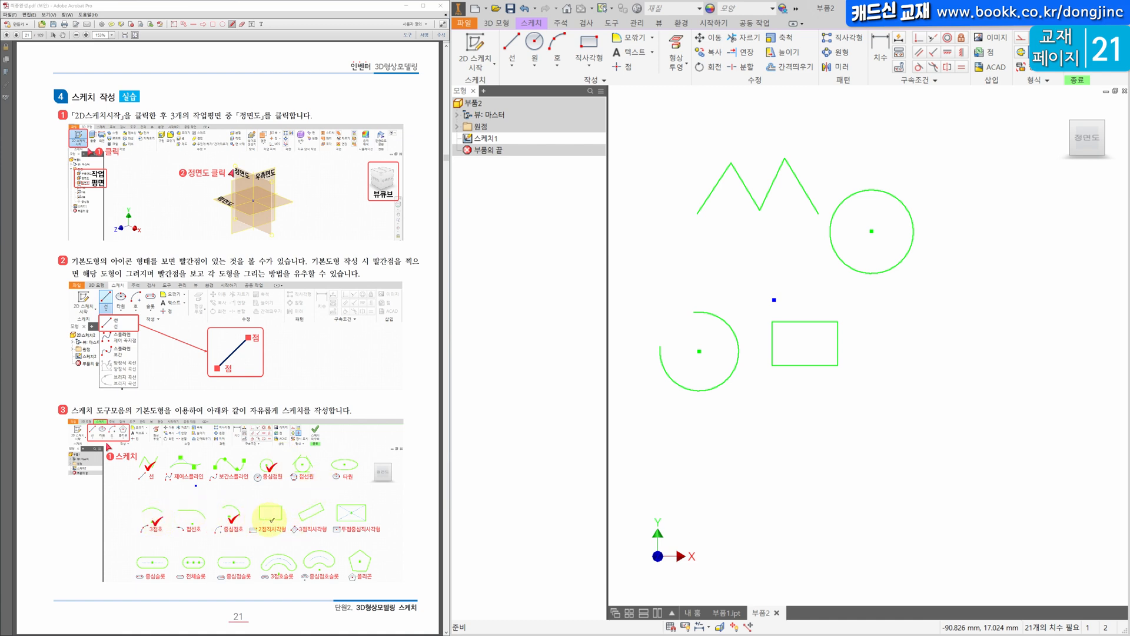
drag(269, 516, 280, 515)
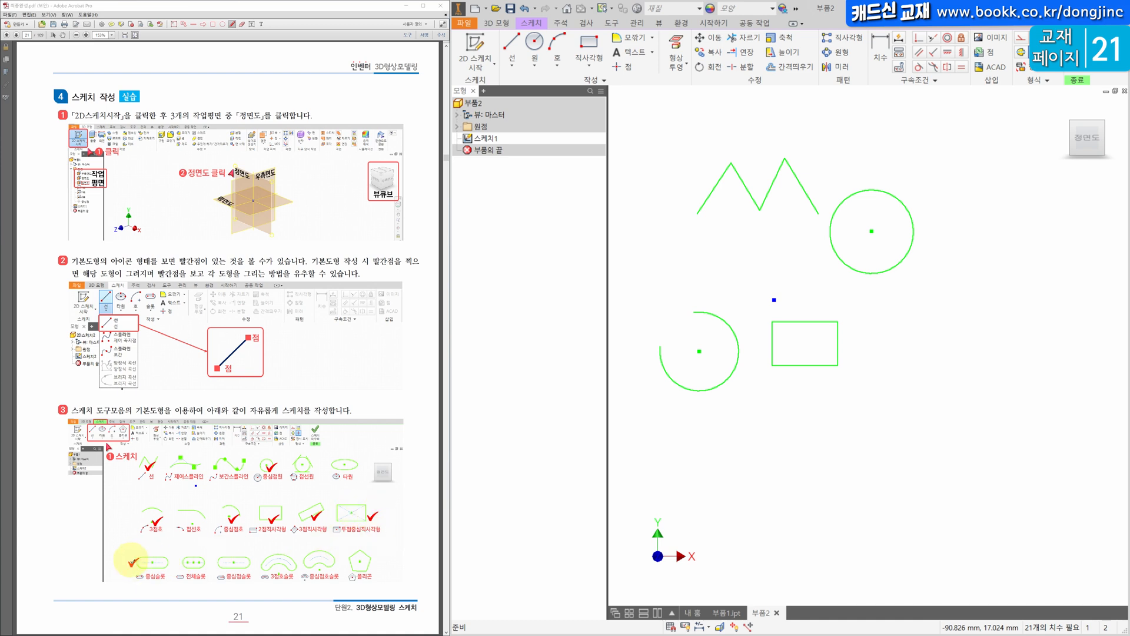
click(222, 564)
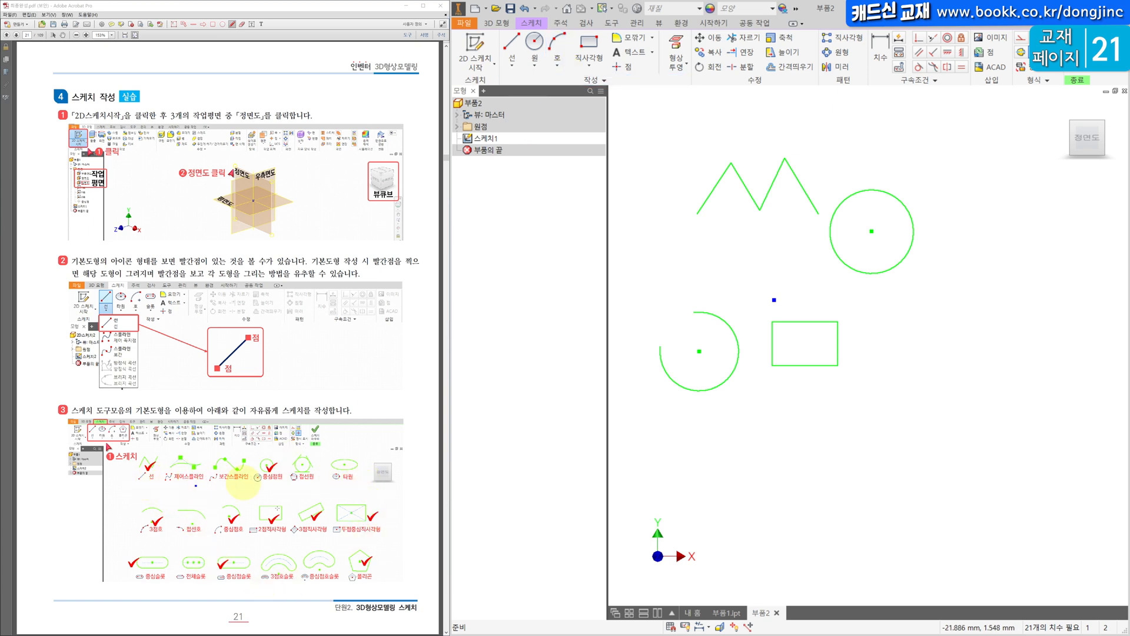
Draw three separate lines in a rough open triangle beside the rectangle: two slanted sides and a nearly horizontal base.
click(511, 46)
click(908, 318)
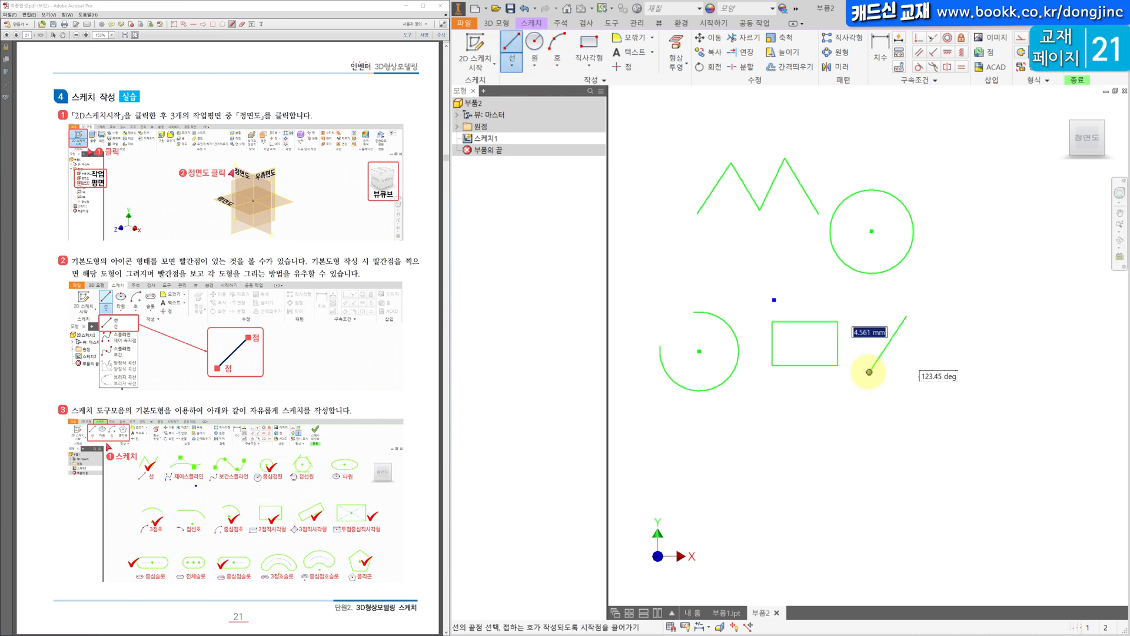
click(868, 373)
click(969, 365)
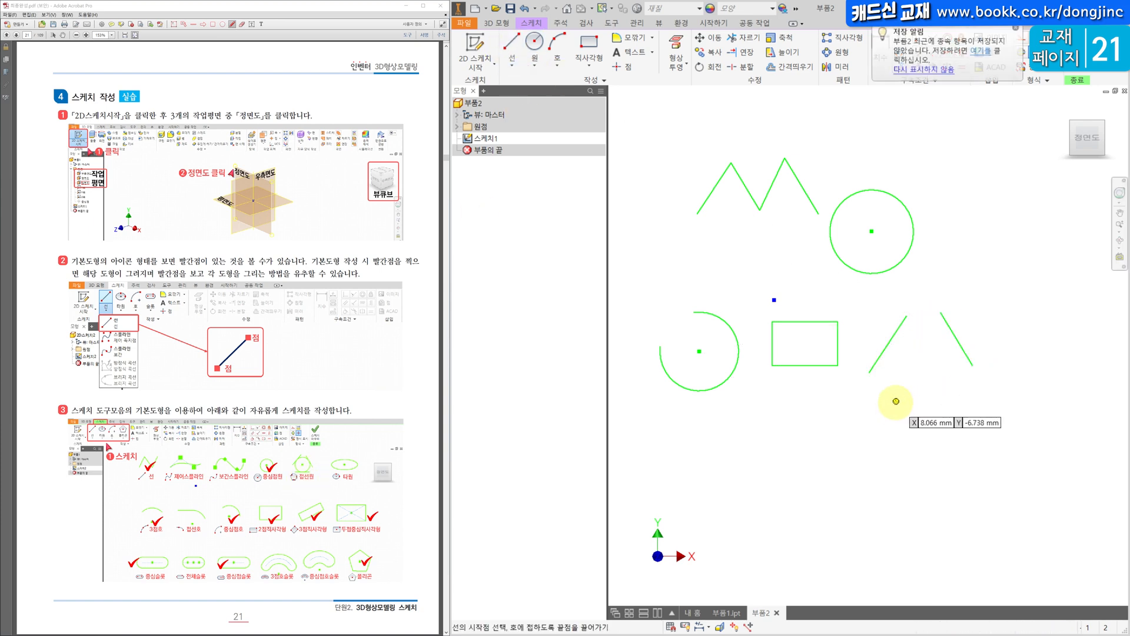
click(896, 401)
click(950, 396)
Draw a tangent circle touching all three of the separate lines beside the rectangle.
click(537, 64)
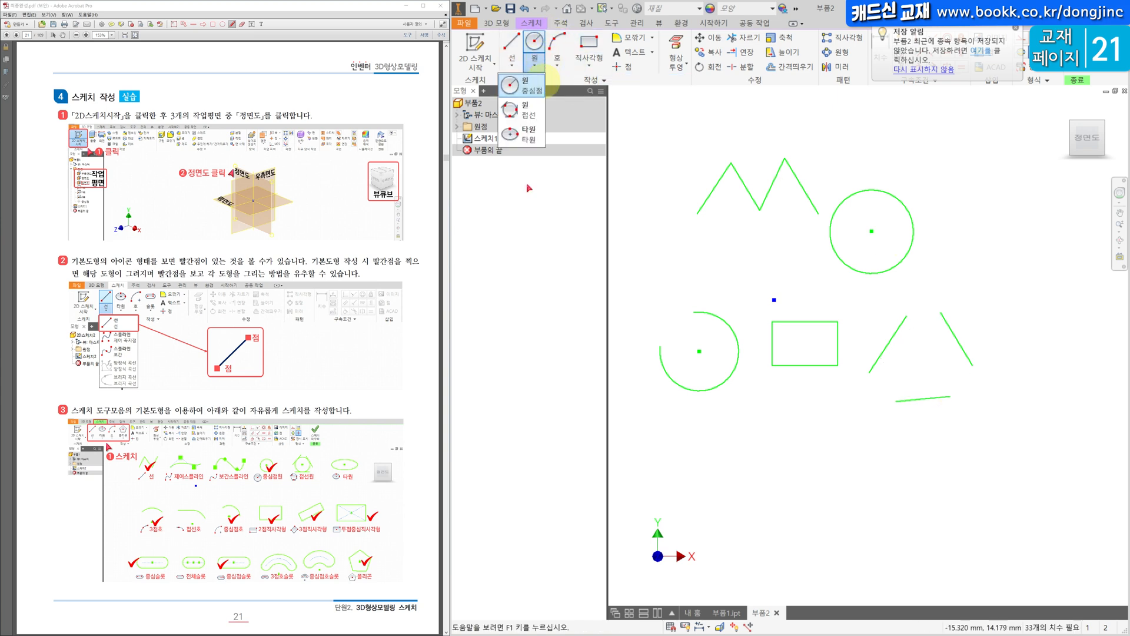
click(530, 115)
click(889, 342)
click(944, 397)
click(955, 338)
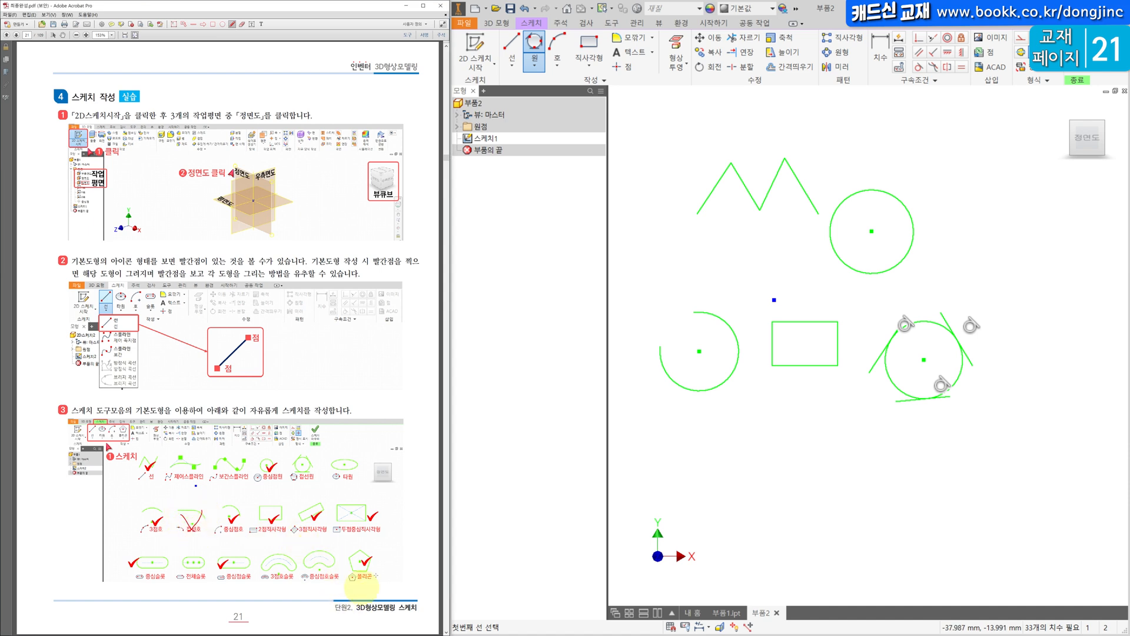
Draw two 5-sided polygons, one beside the centre-point circle and one beside the tangent circle, and end the Polygon command.
click(604, 65)
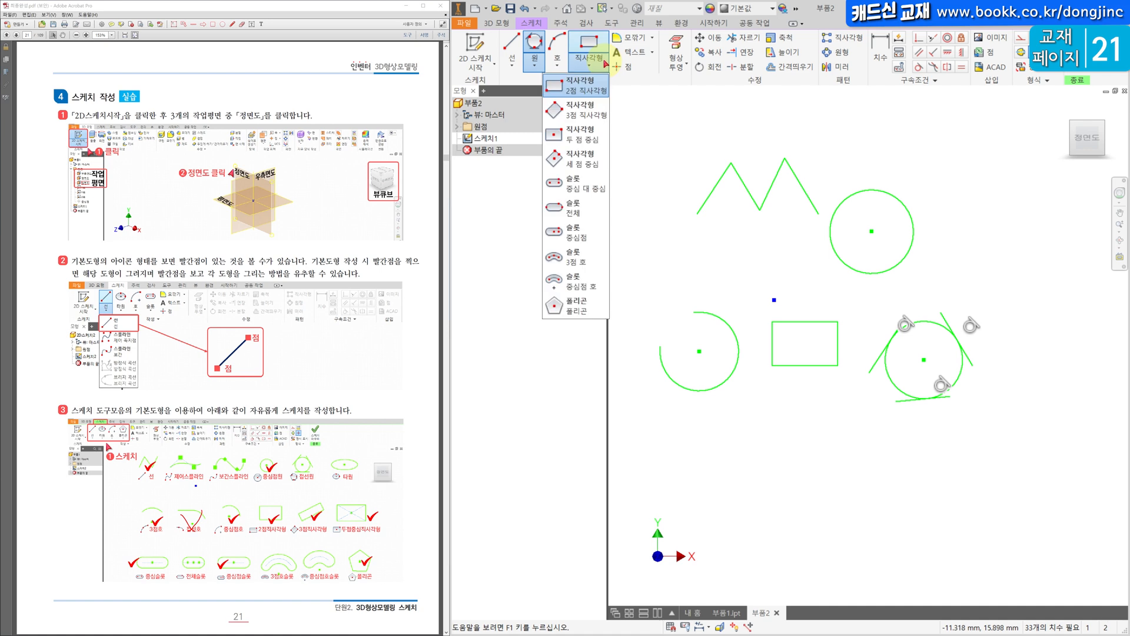
click(591, 310)
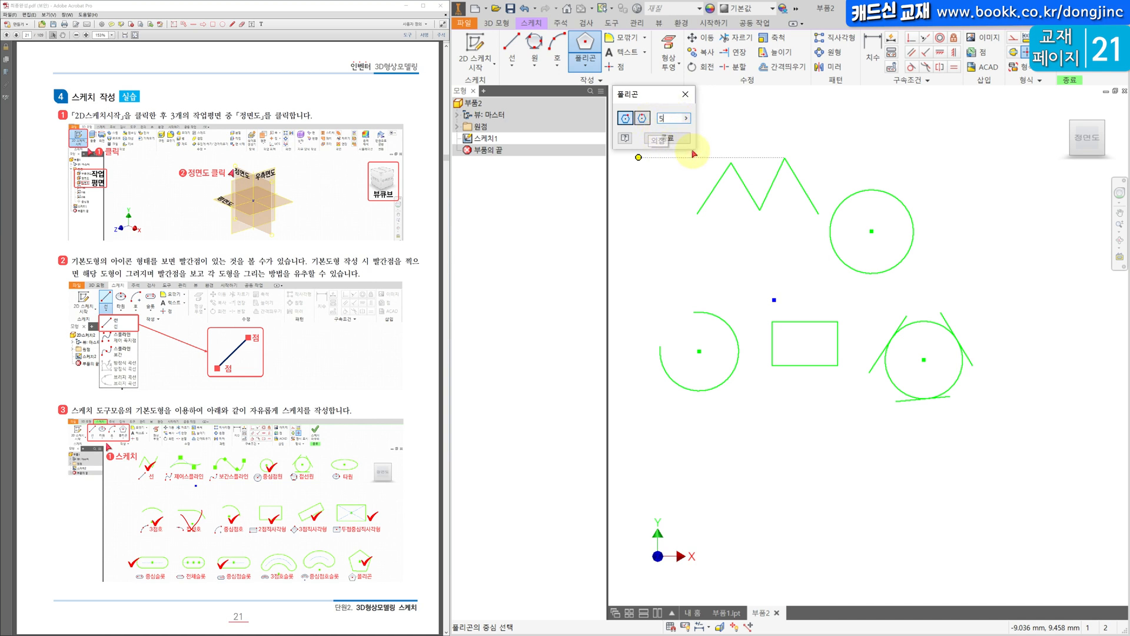
click(674, 118)
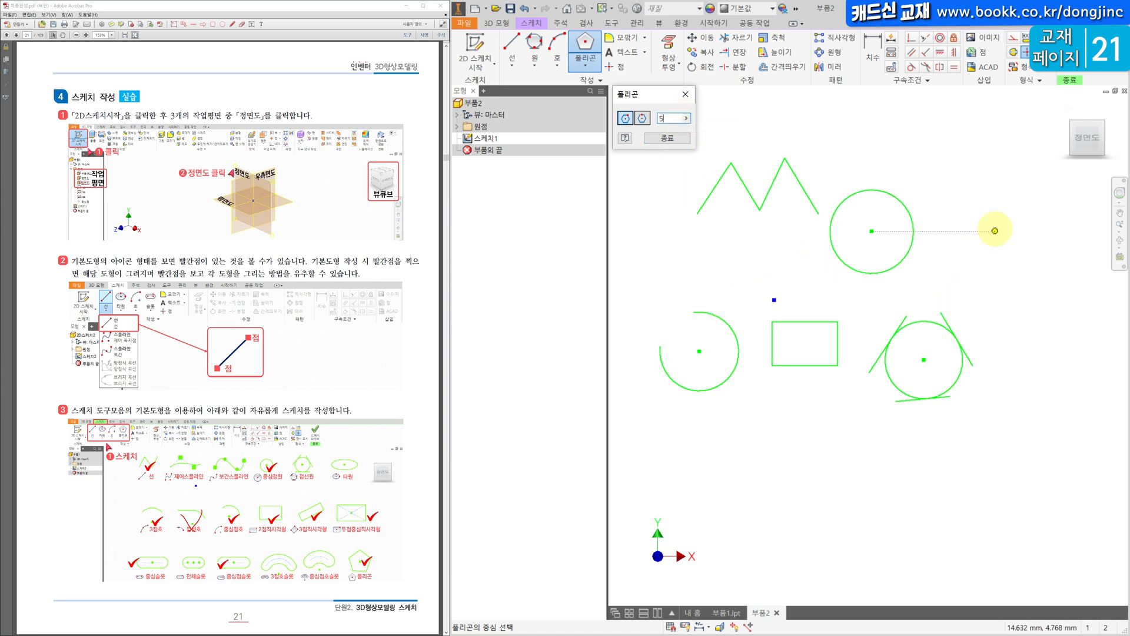
click(995, 229)
click(1002, 266)
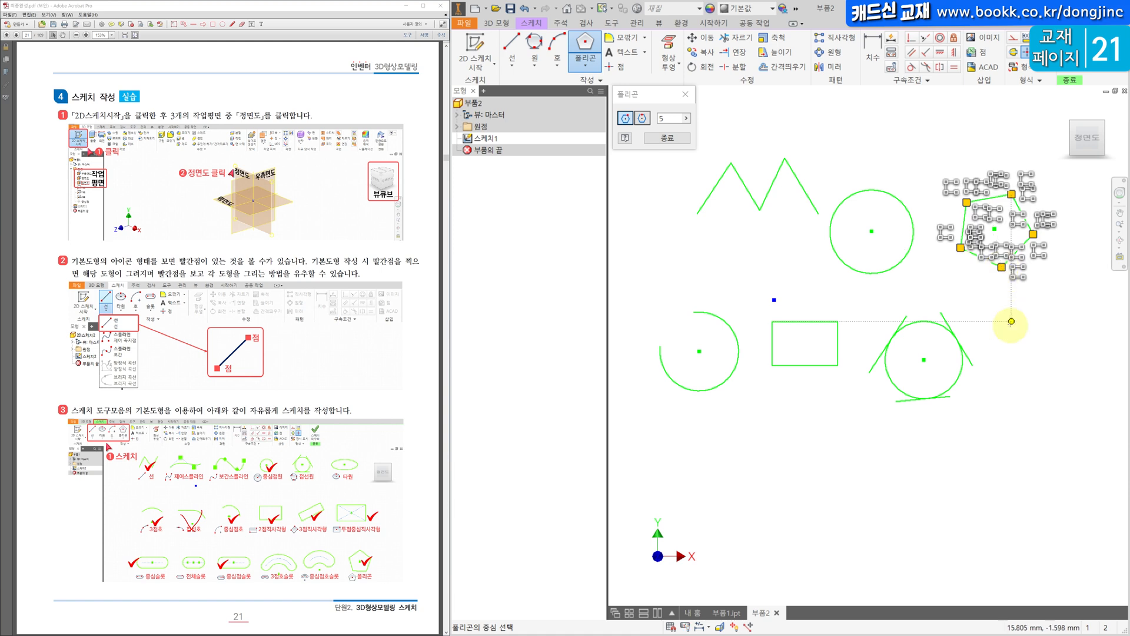
click(1023, 338)
click(1059, 336)
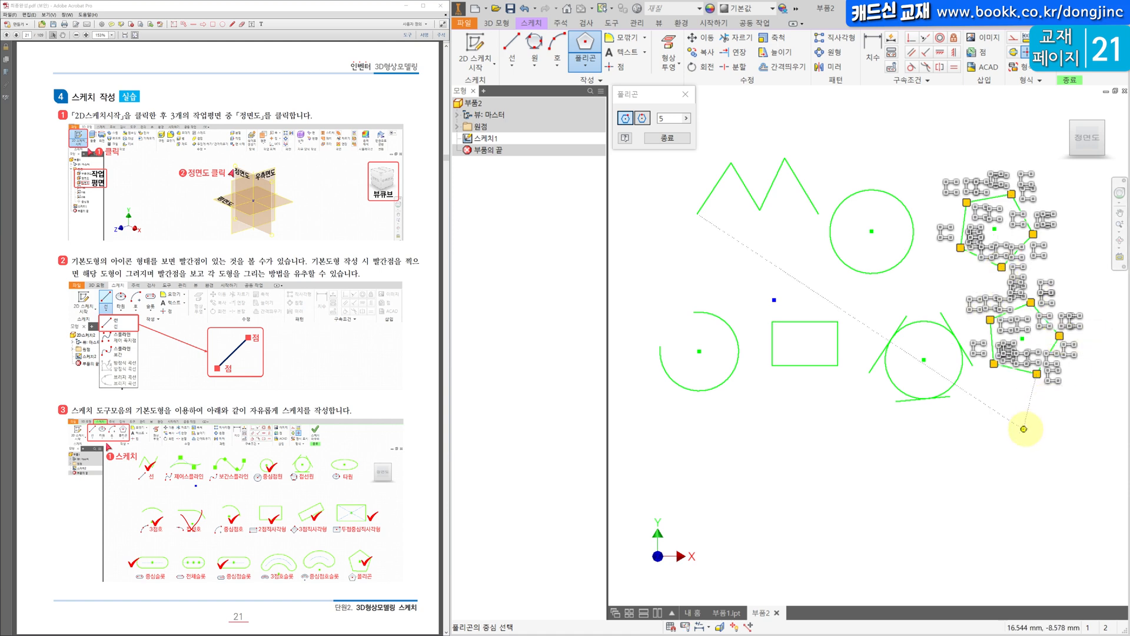
key(Escape)
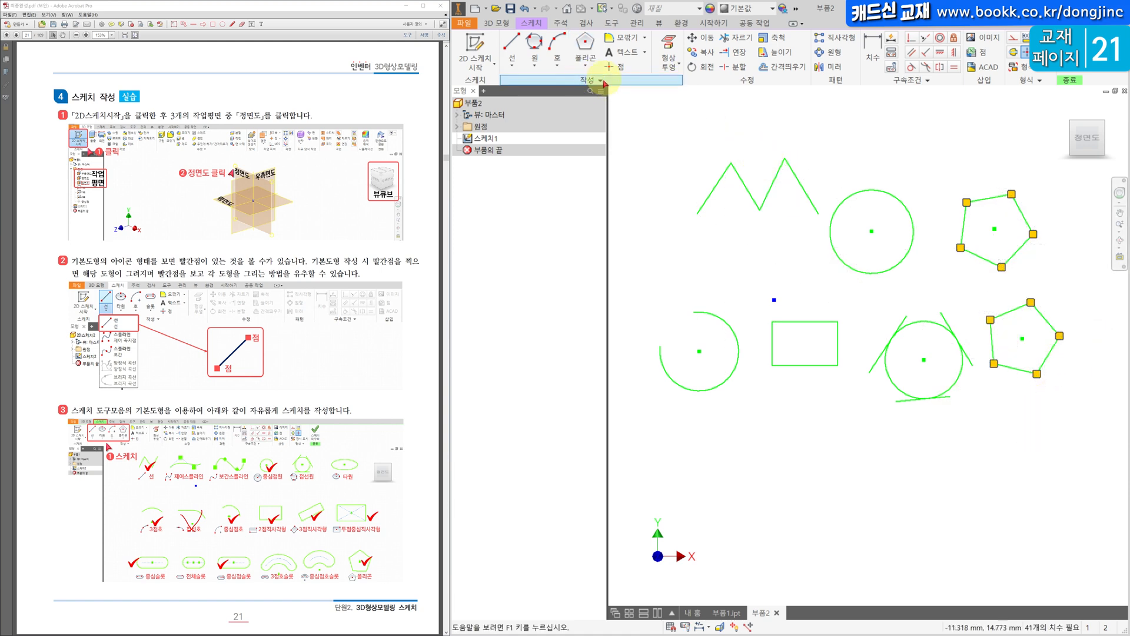